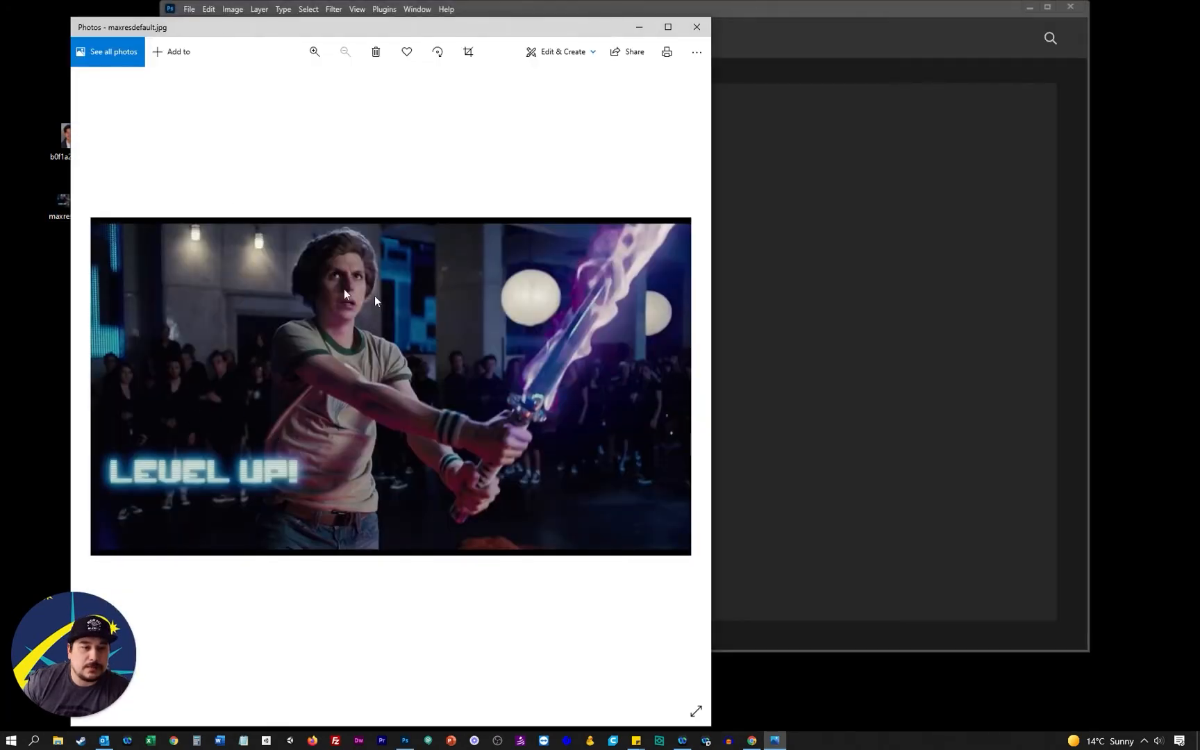
Close the picture previews after viewing the portrait, and open maxresdefault.jpg in Photoshop with the Actions list collapsed
left_click(696, 26)
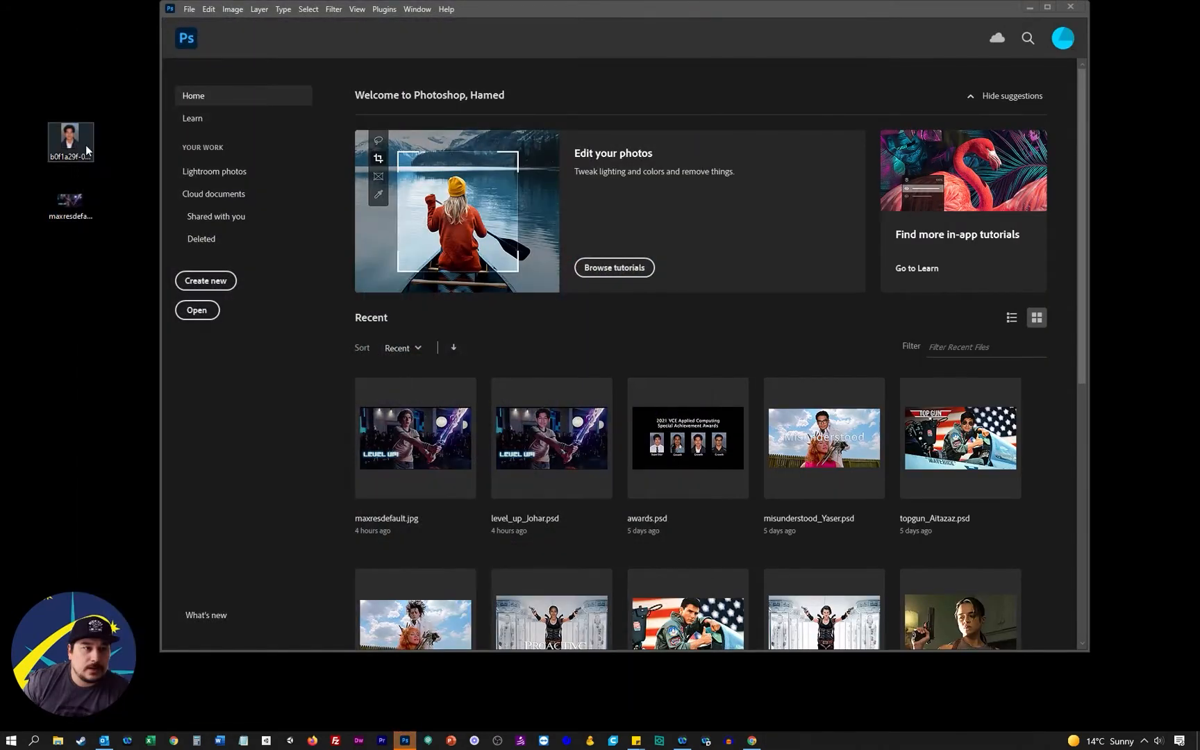
double_click(88, 147)
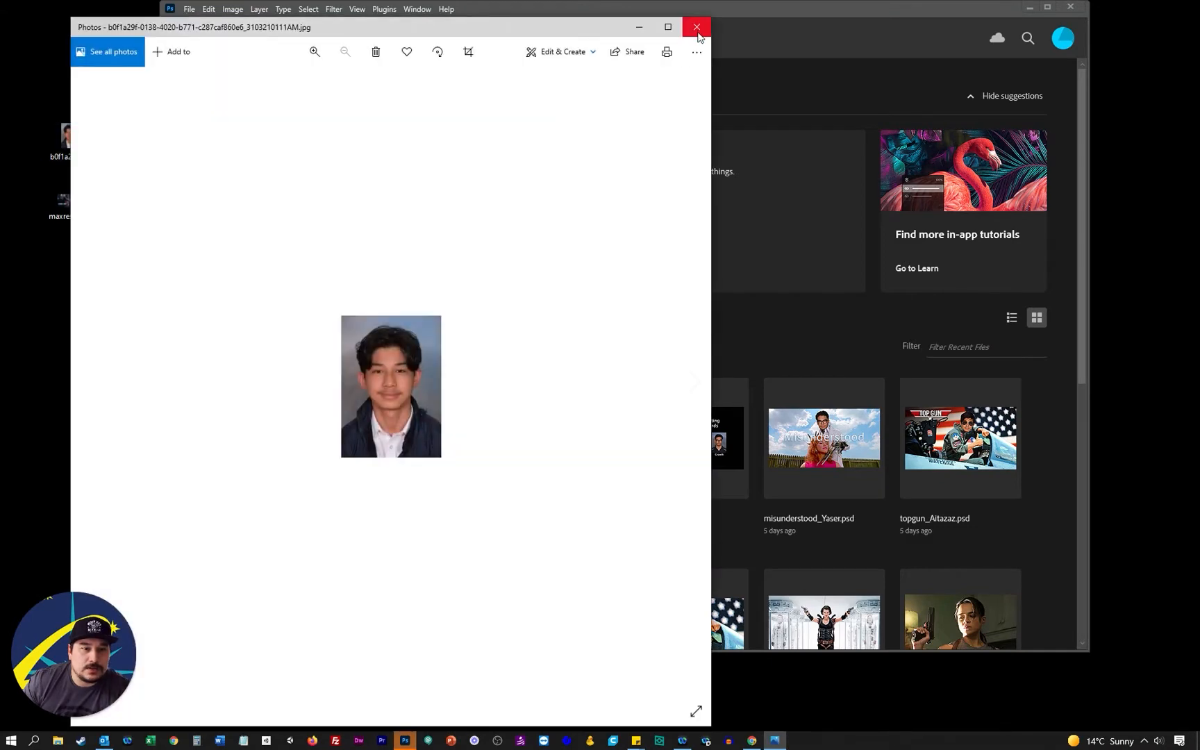
left_click(697, 31)
left_click_drag(86, 203, 655, 98)
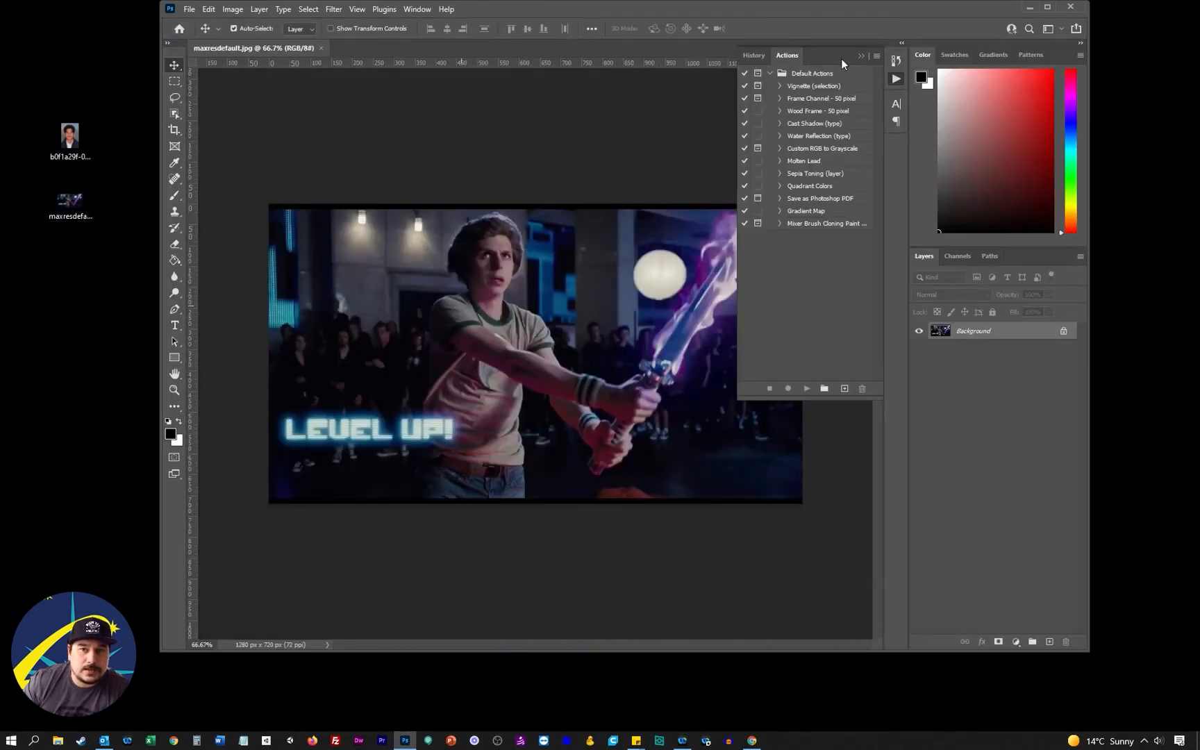
left_click(896, 78)
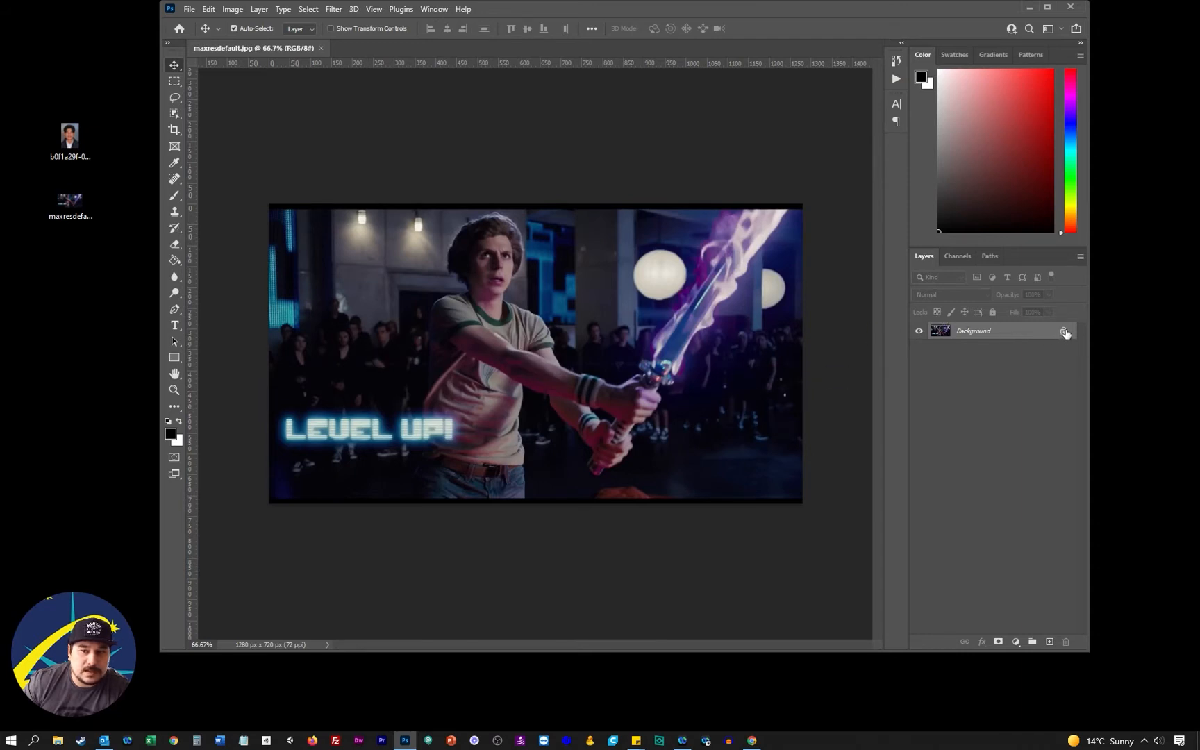
Place the desktop portrait photo into the scene, scaled to about 198%, and move it between the actor's head and the round lamp
left_click_drag(108, 153, 569, 247)
mouse_move(503, 348)
left_mouse_down()
mouse_move(485, 344)
mouse_move(497, 342)
left_mouse_up()
left_click_drag(585, 276, 577, 281)
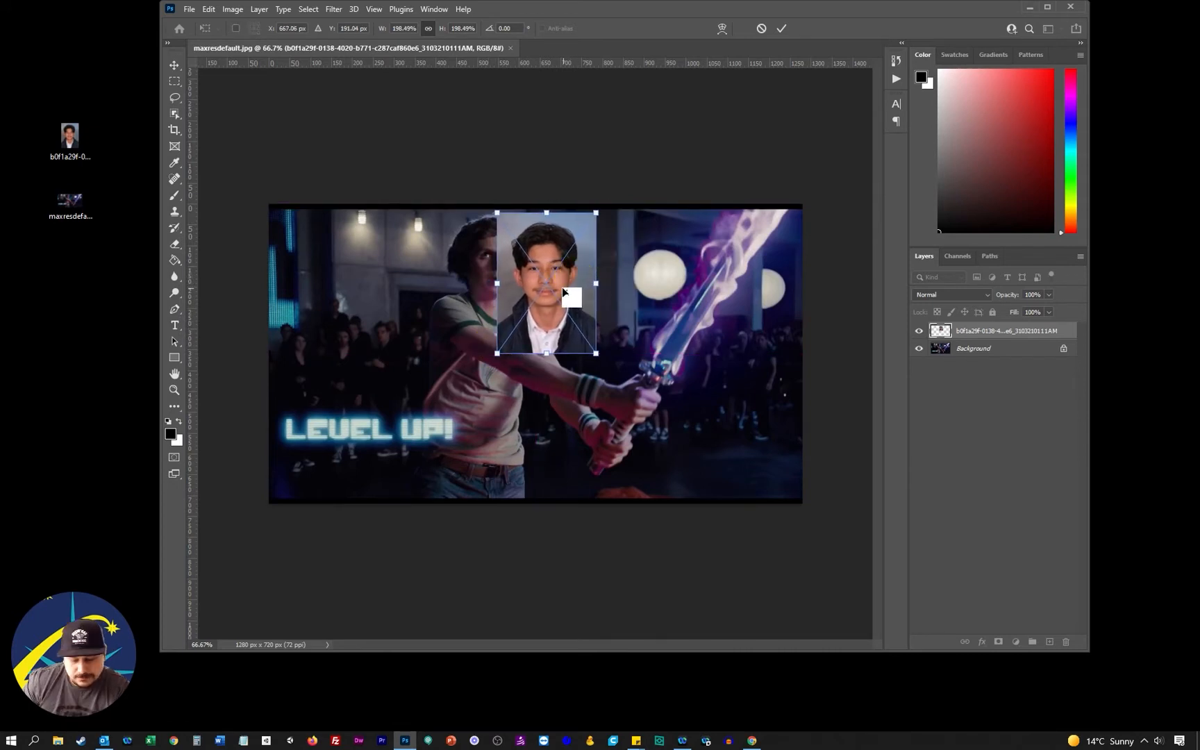
key("Return")
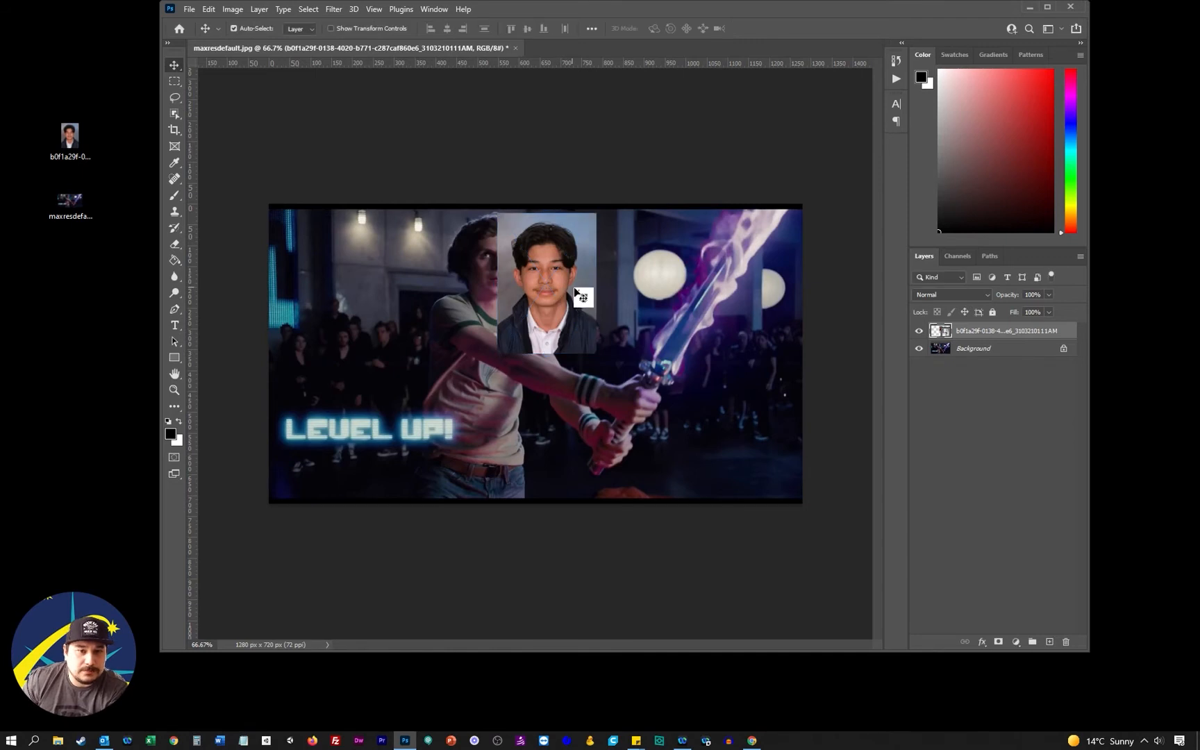
left_click_drag(575, 292, 614, 303)
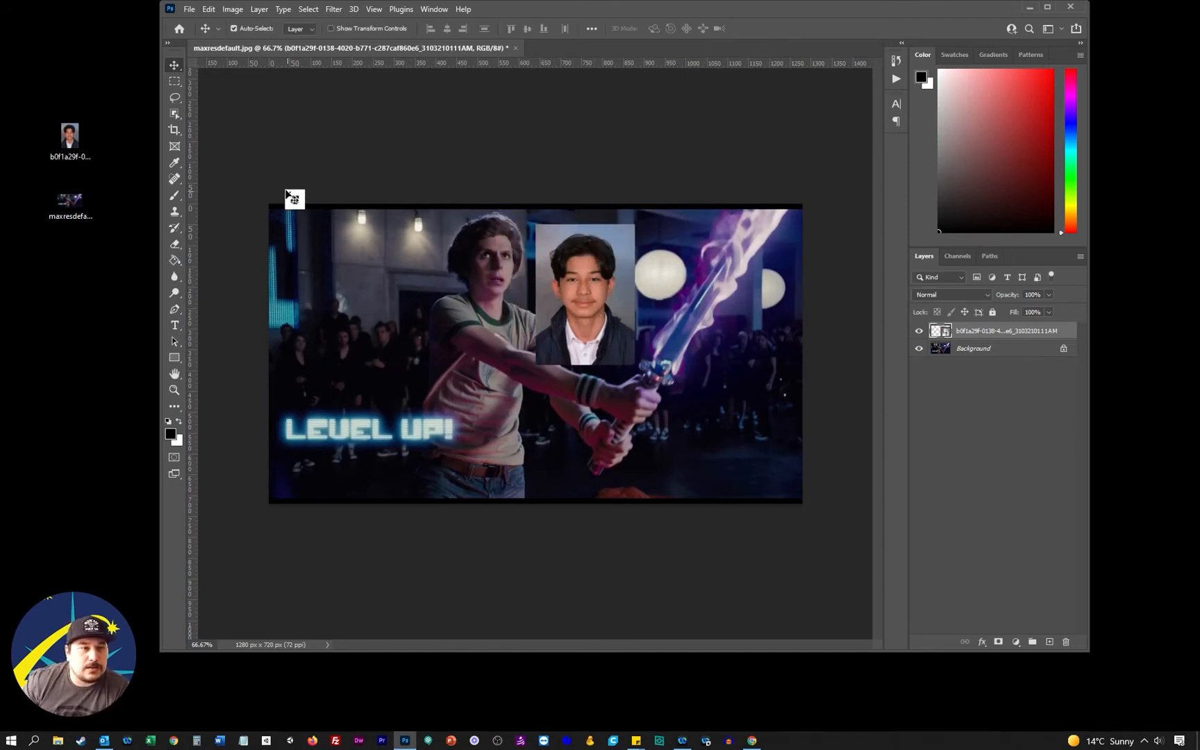
left_click(176, 113)
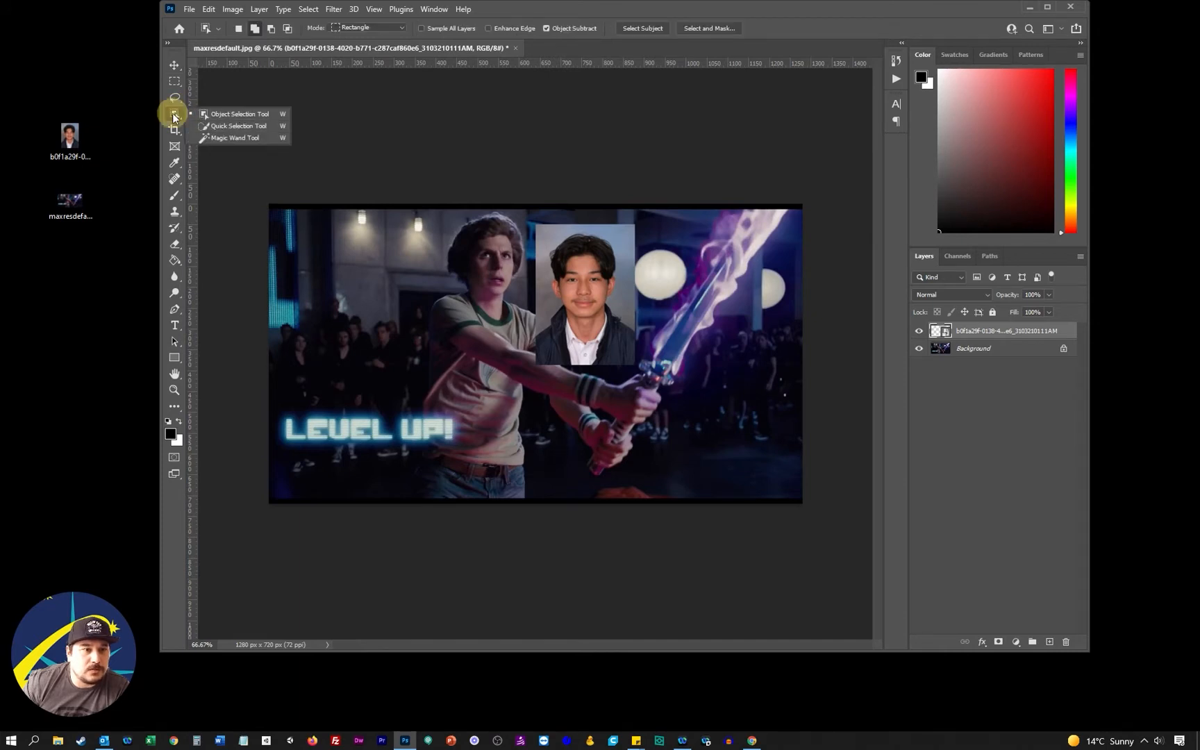
left_click(225, 126)
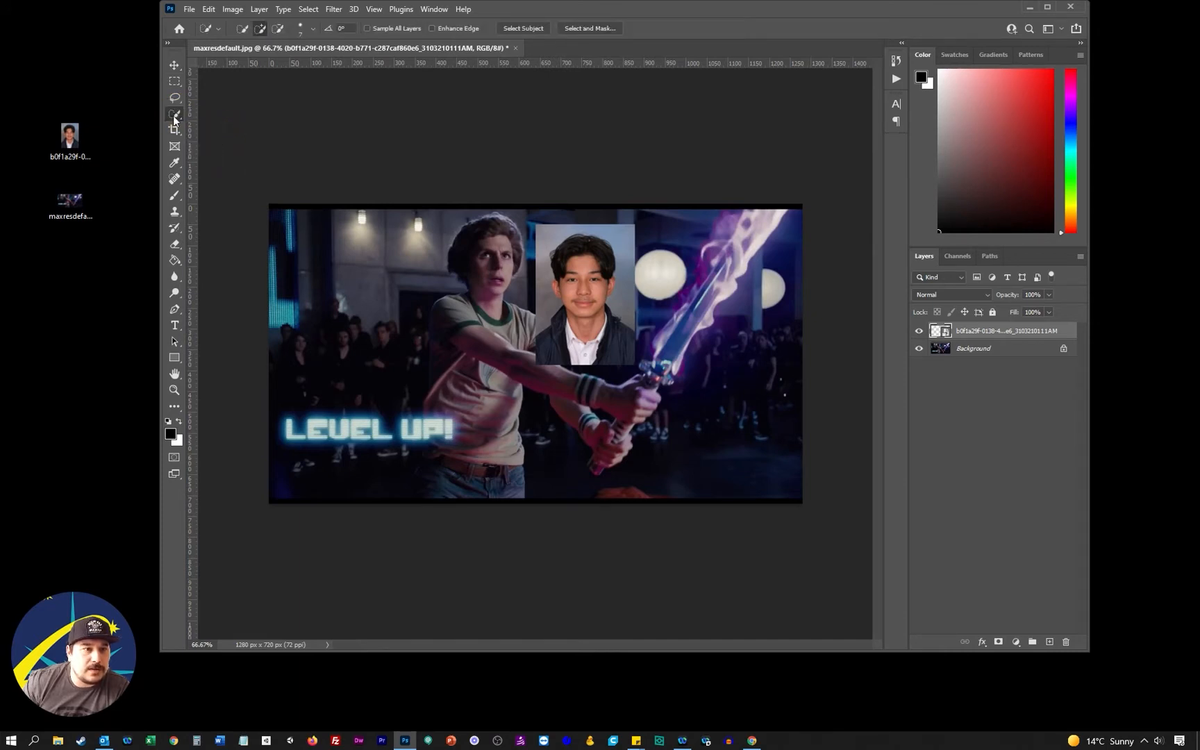
right_click(173, 115)
left_click(226, 136)
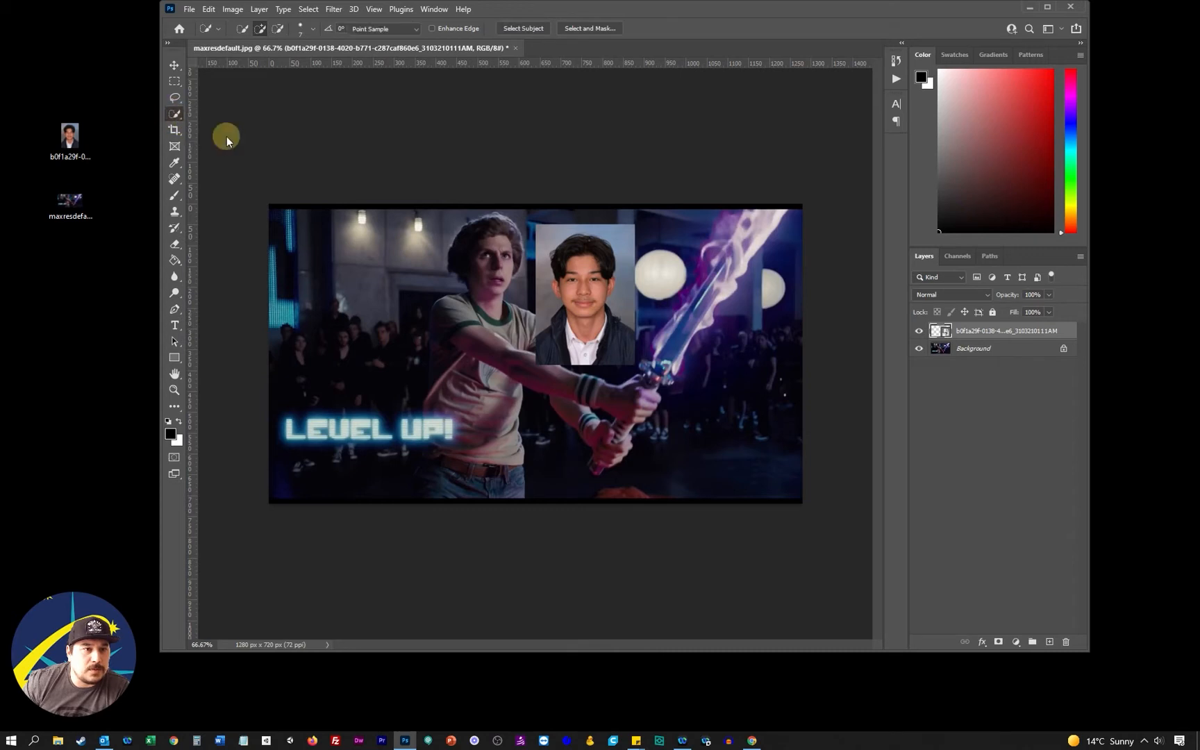
Select the head in the portrait photo with the Object Selection Tool in Rectangle mode
right_click(174, 113)
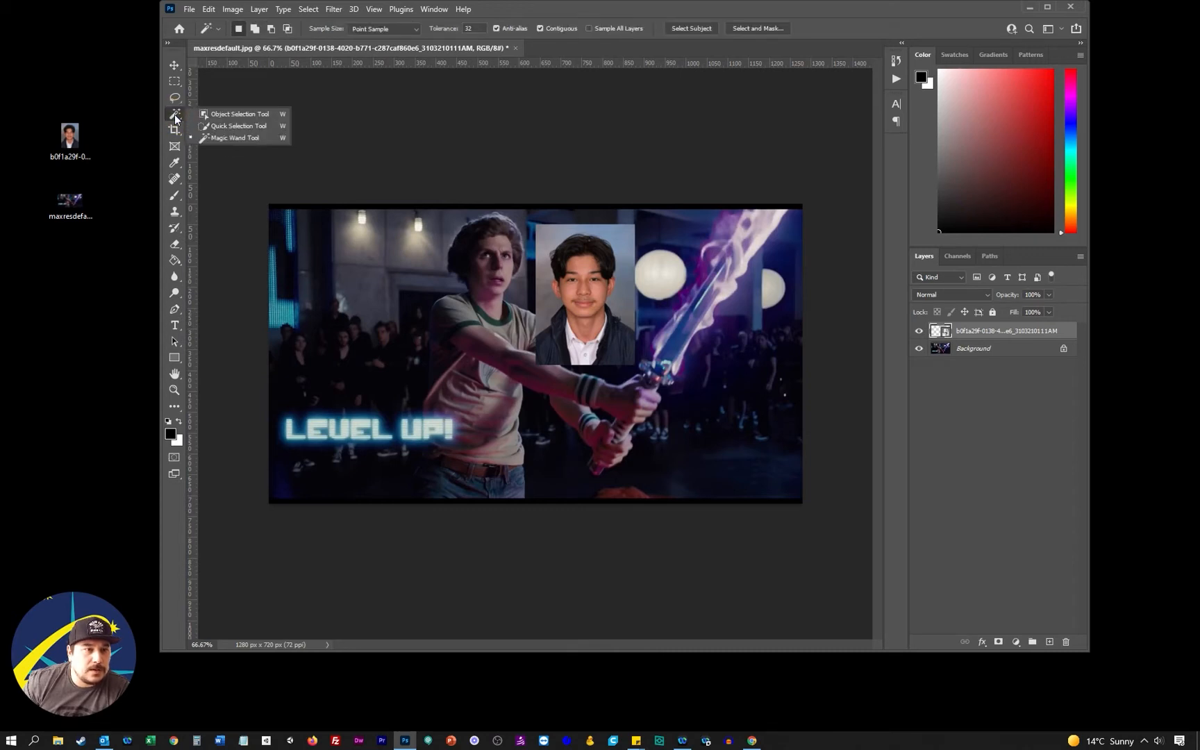
left_click(239, 115)
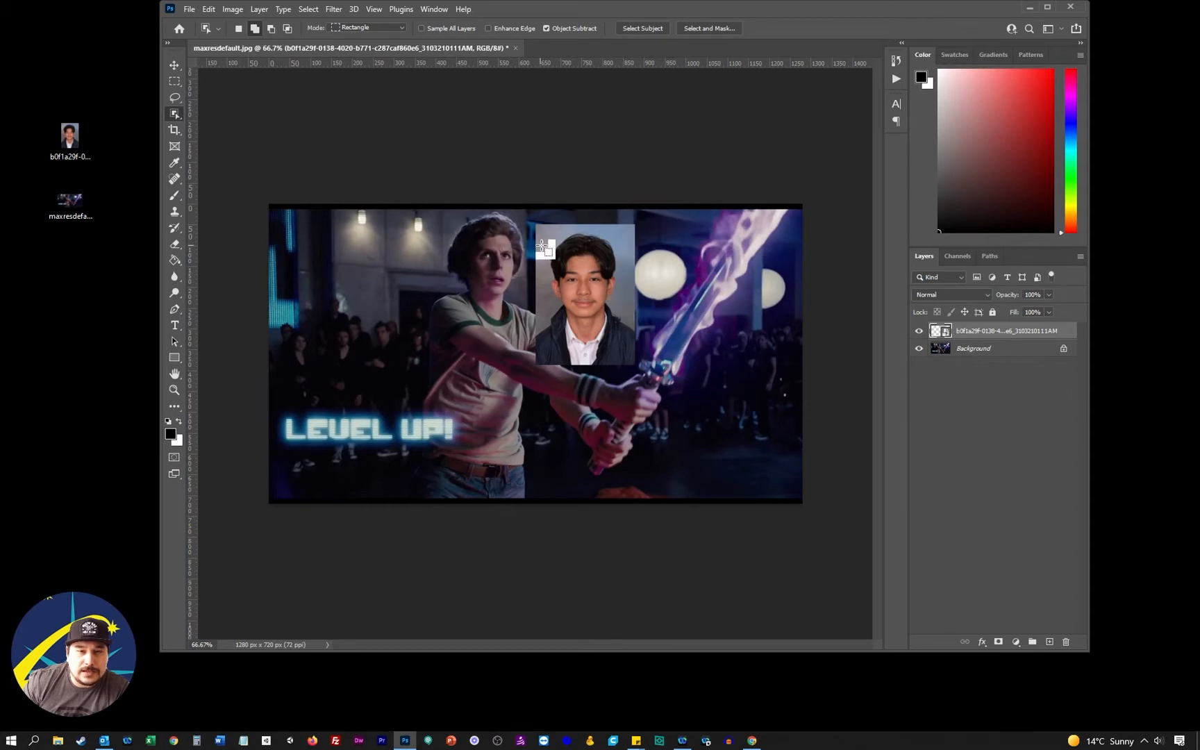
mouse_move(545, 231)
left_mouse_down()
mouse_move(620, 297)
mouse_move(626, 321)
left_mouse_up()
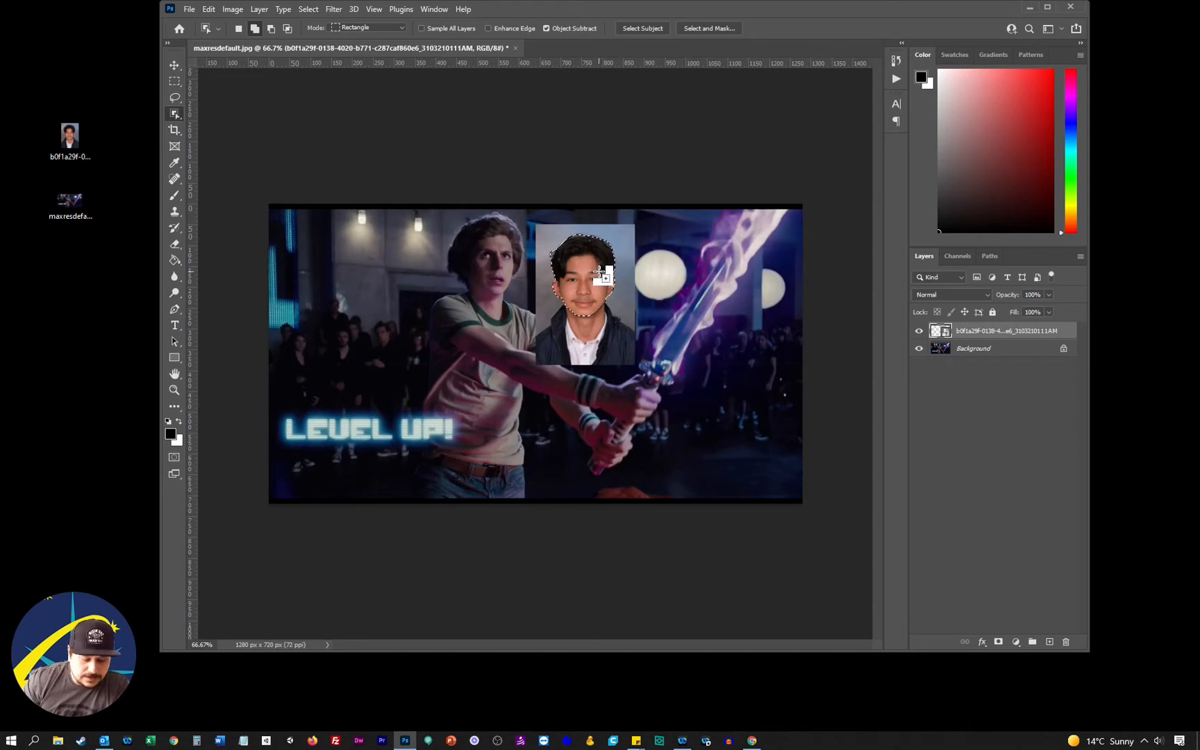
Copy the selected head, paste it as a new layer, and move it to the left of the actor's head
left_click(209, 9)
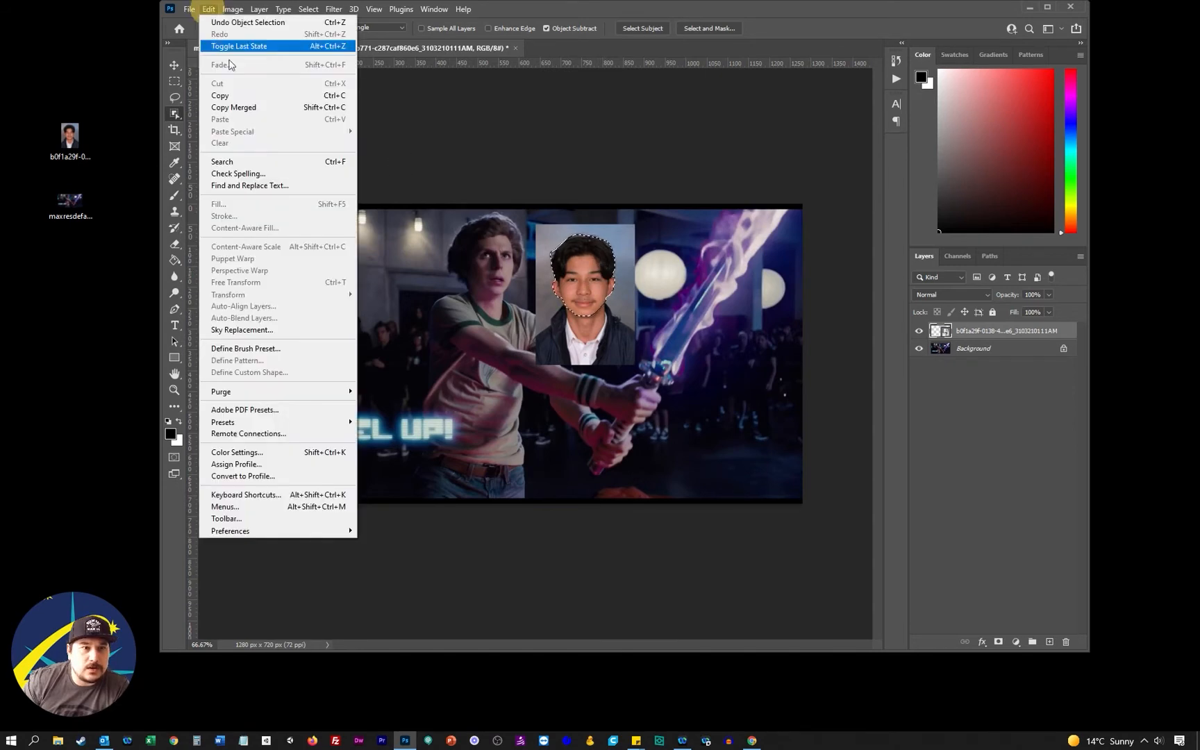
left_click(246, 95)
left_click(208, 9)
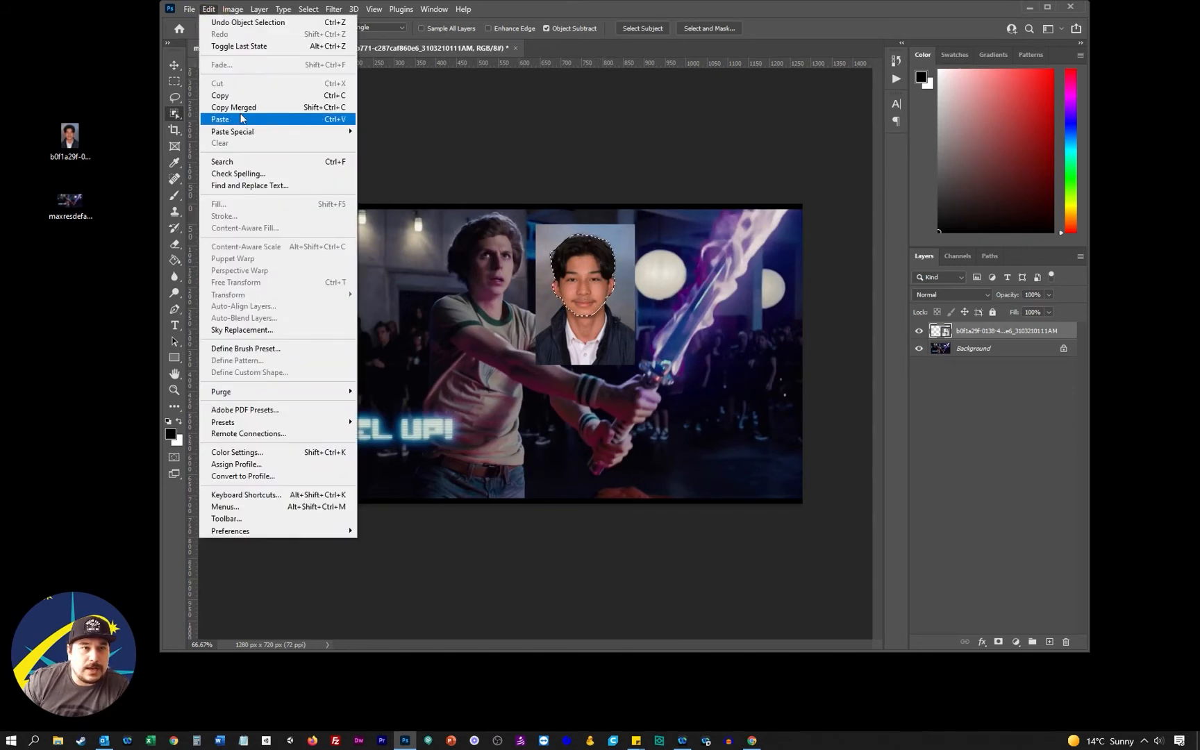
left_click(331, 120)
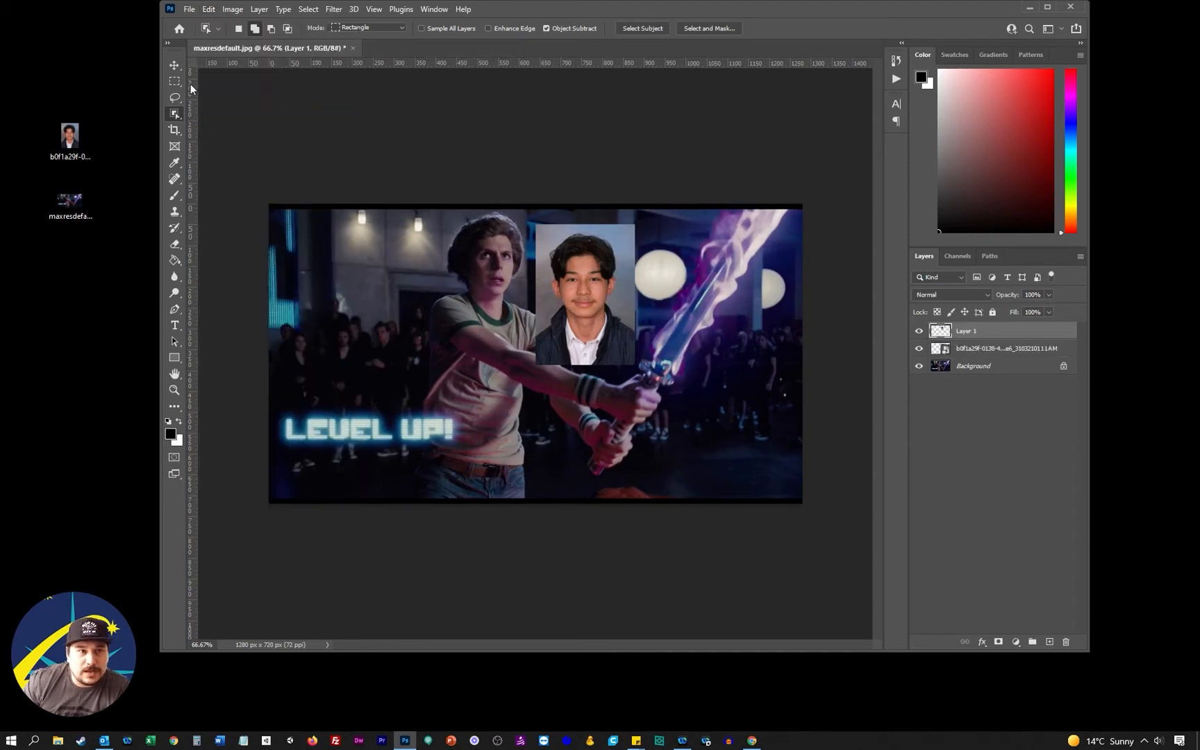
left_click(174, 65)
left_click_drag(582, 284, 401, 301)
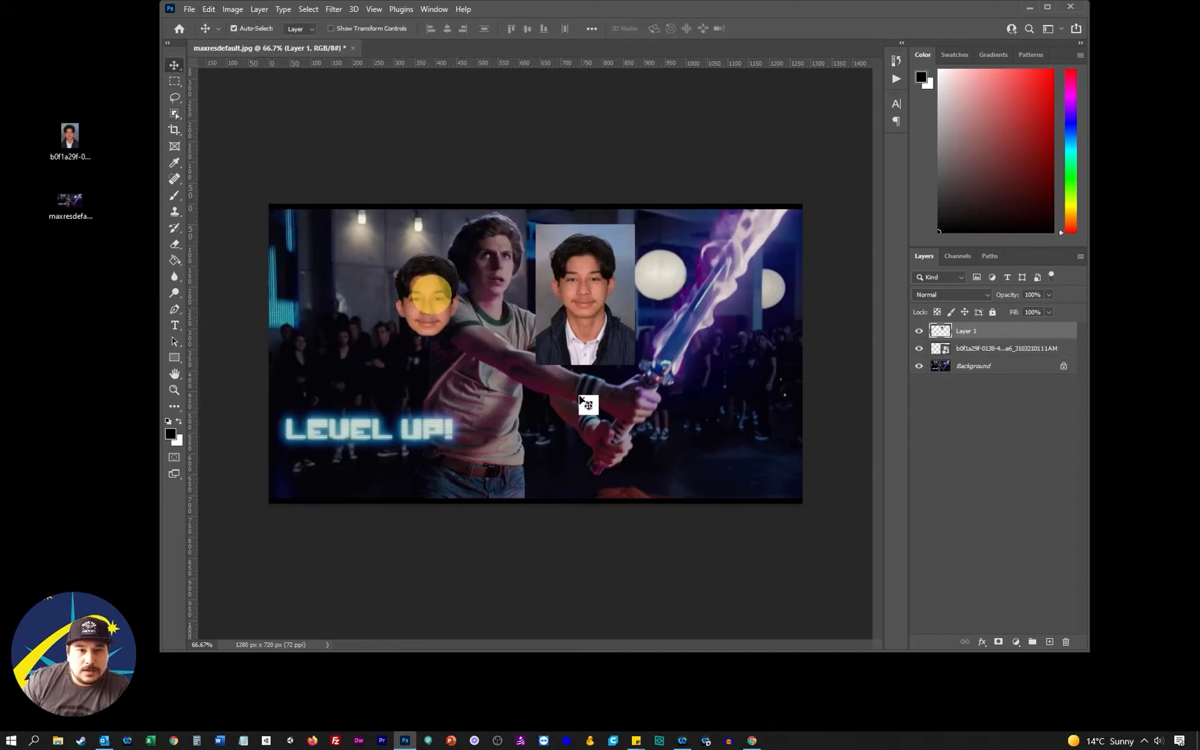
Move the original portrait photo over to the sword and lamps, and hide its layer
left_click_drag(599, 286, 732, 332)
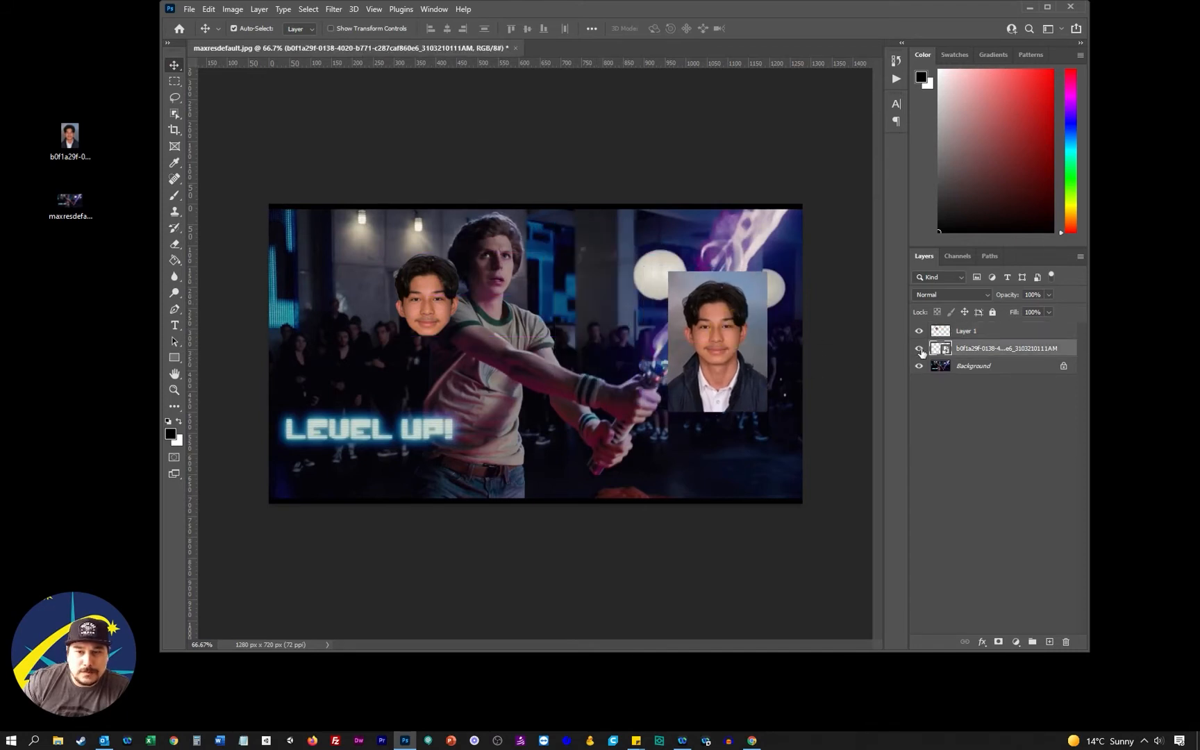
left_click(920, 350)
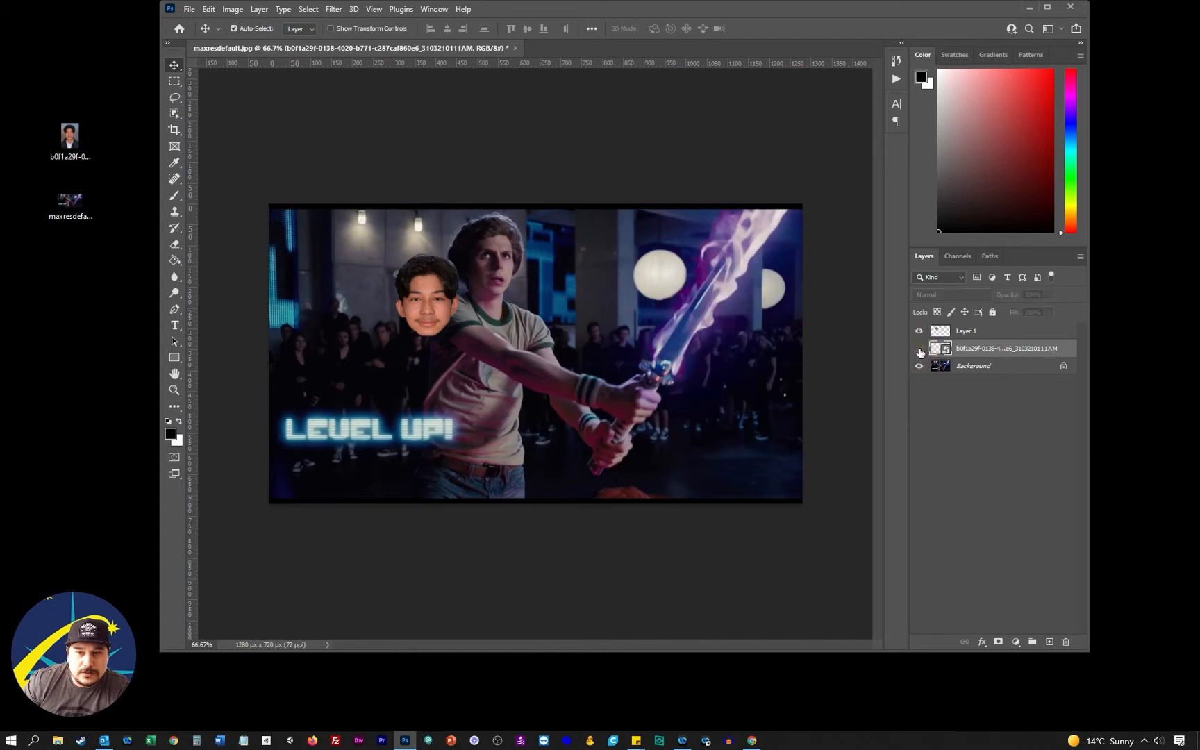
left_click(919, 350)
left_click(920, 350)
left_click(920, 350)
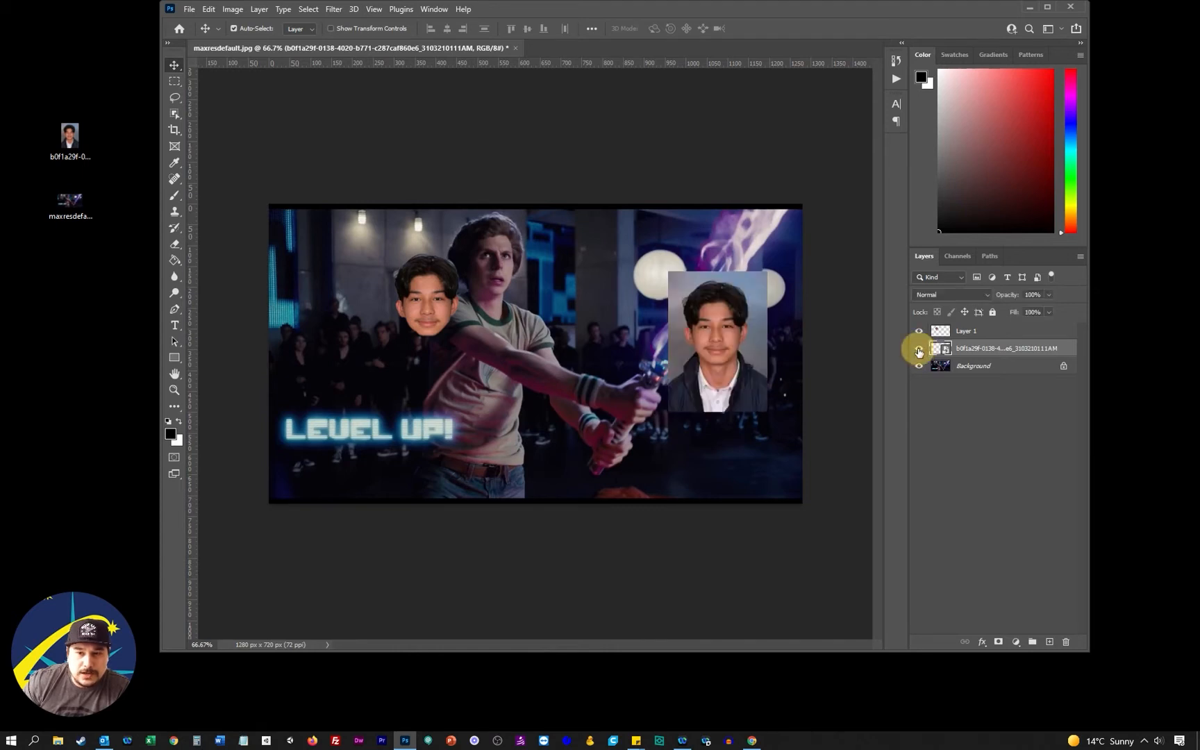
left_click(920, 351)
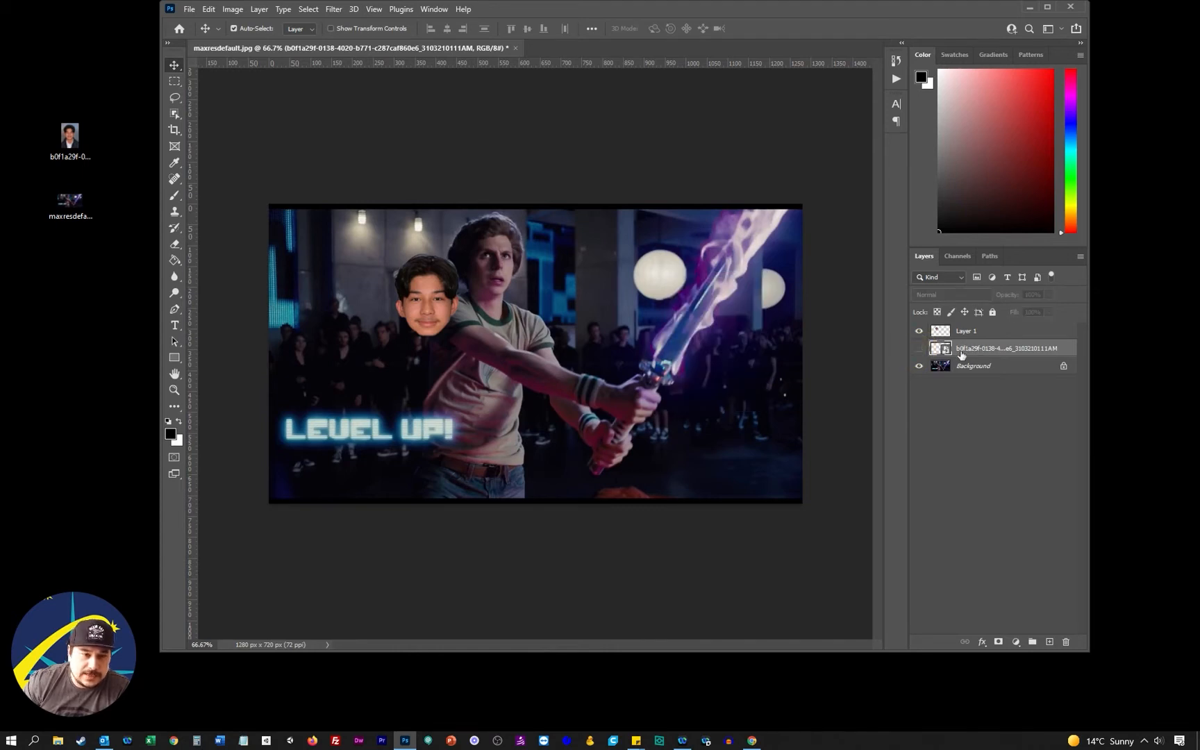
Move the cut-out head on Layer 1 over the actor's head, scale it to about 106% and rotate it about -3°
left_click_drag(962, 355, 487, 267)
left_click(1005, 333)
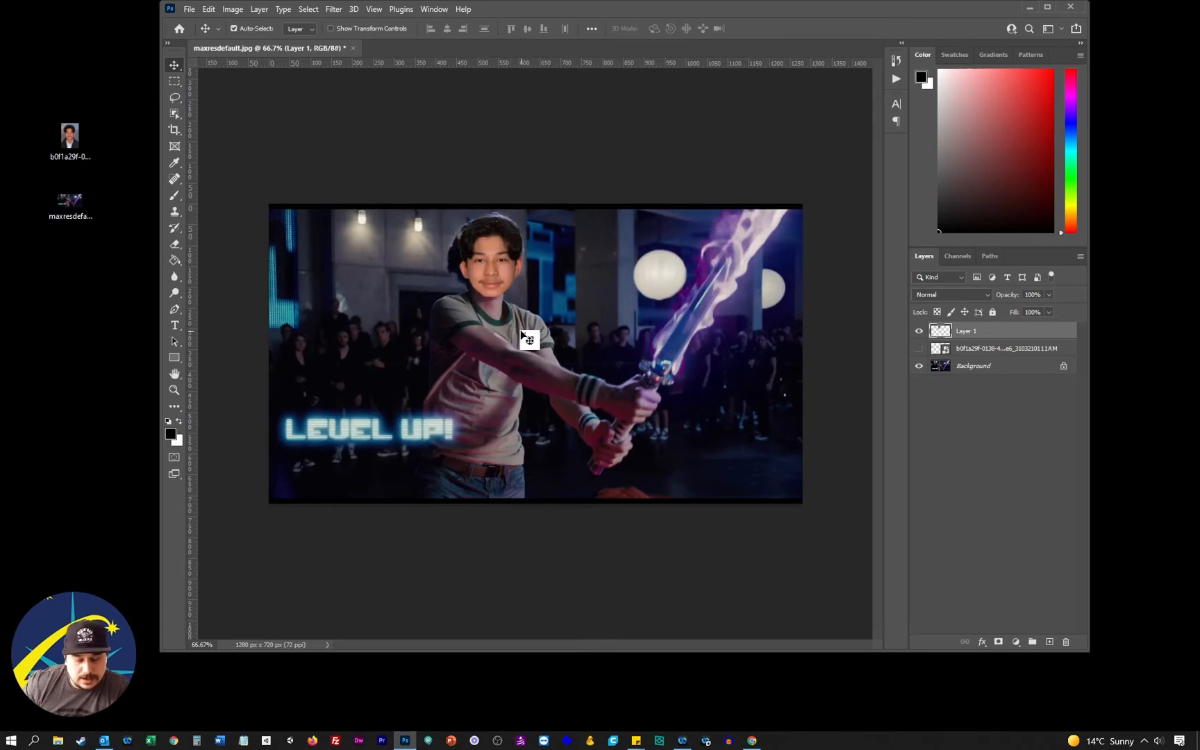
left_click(211, 10)
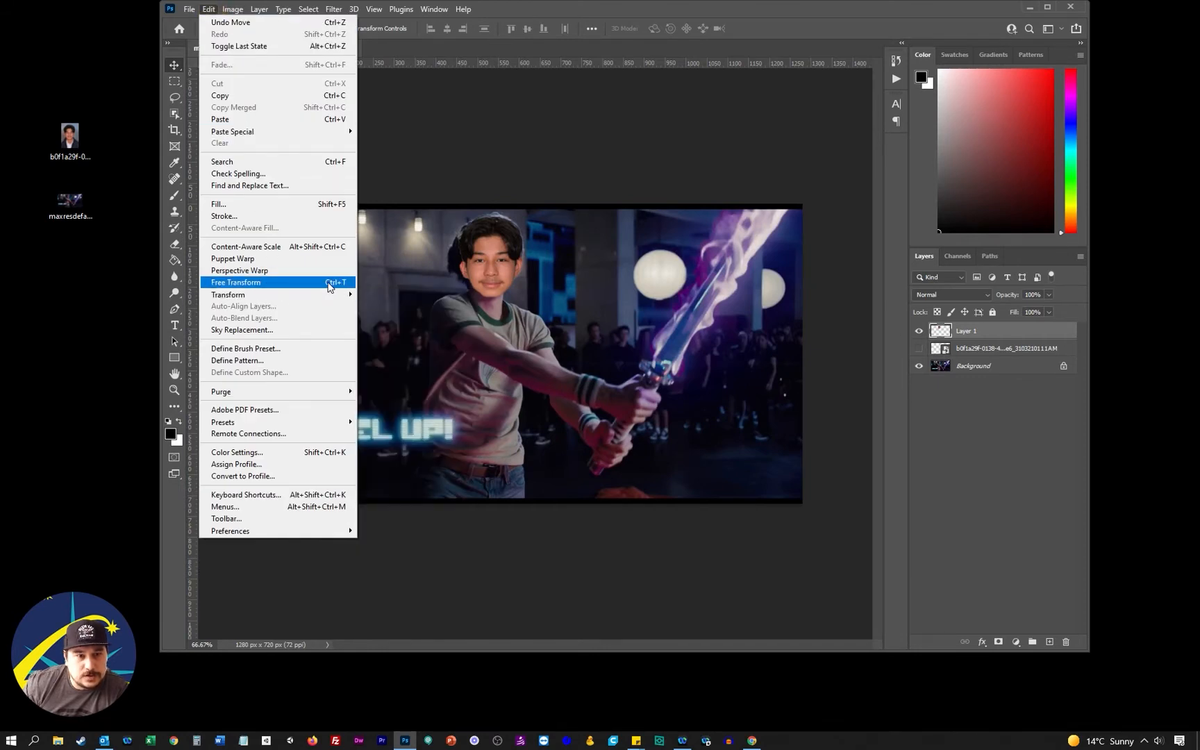
left_click(324, 283)
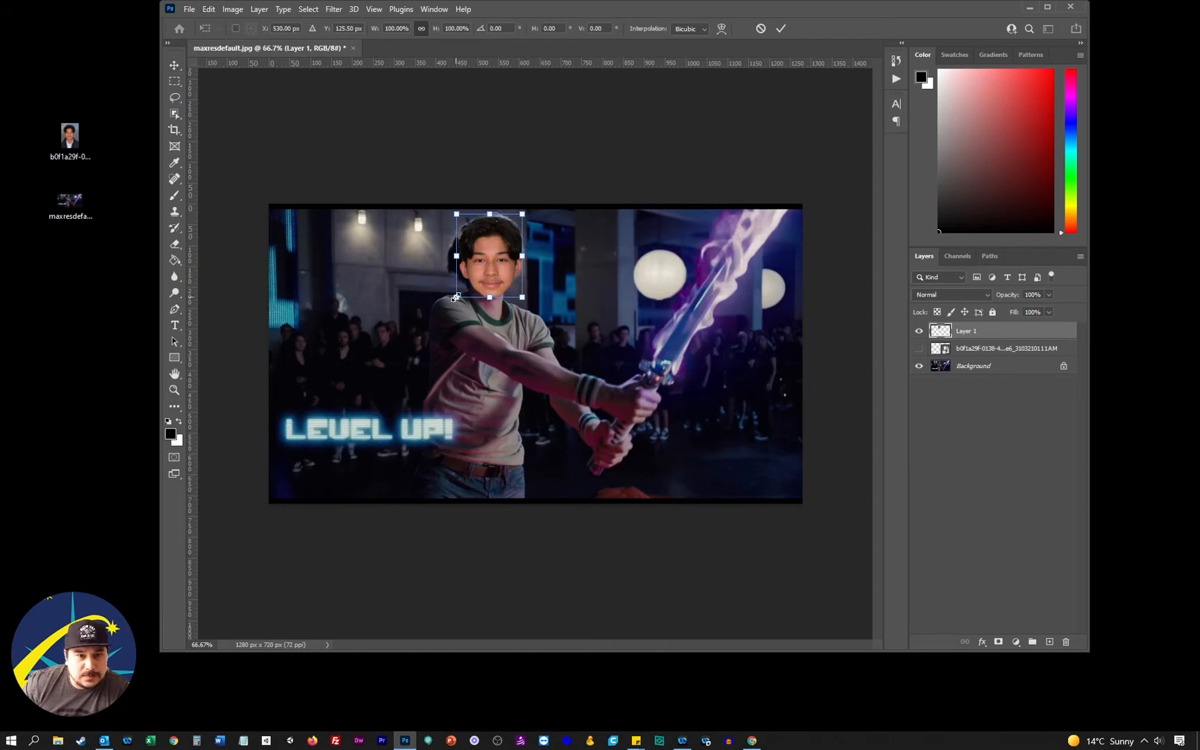
left_click_drag(456, 297, 539, 305)
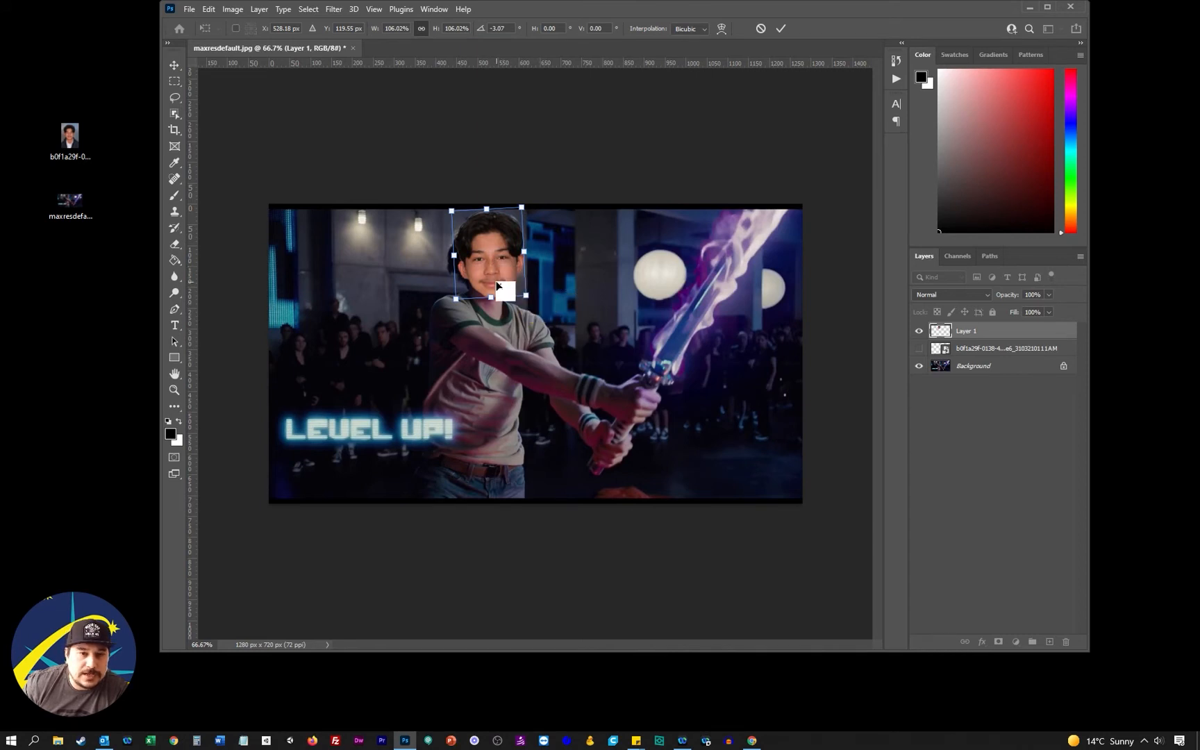
left_click_drag(491, 267, 492, 271)
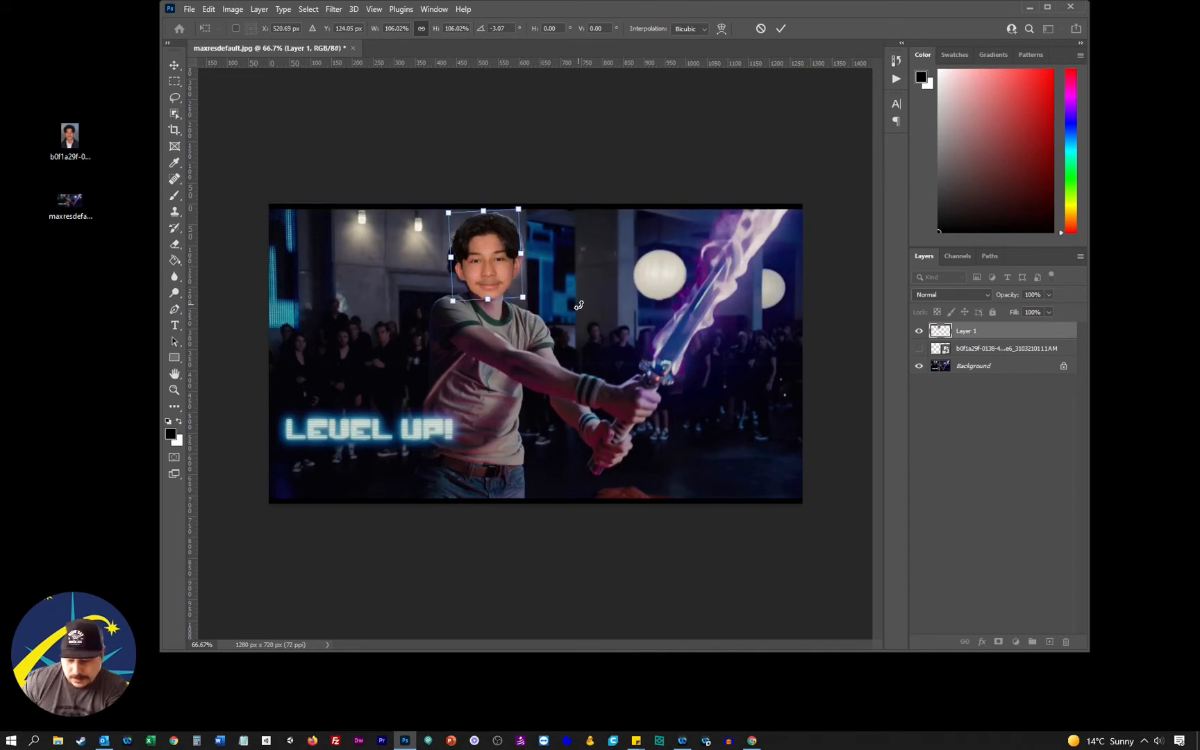
key("Right")
key("Right")
key("Right")
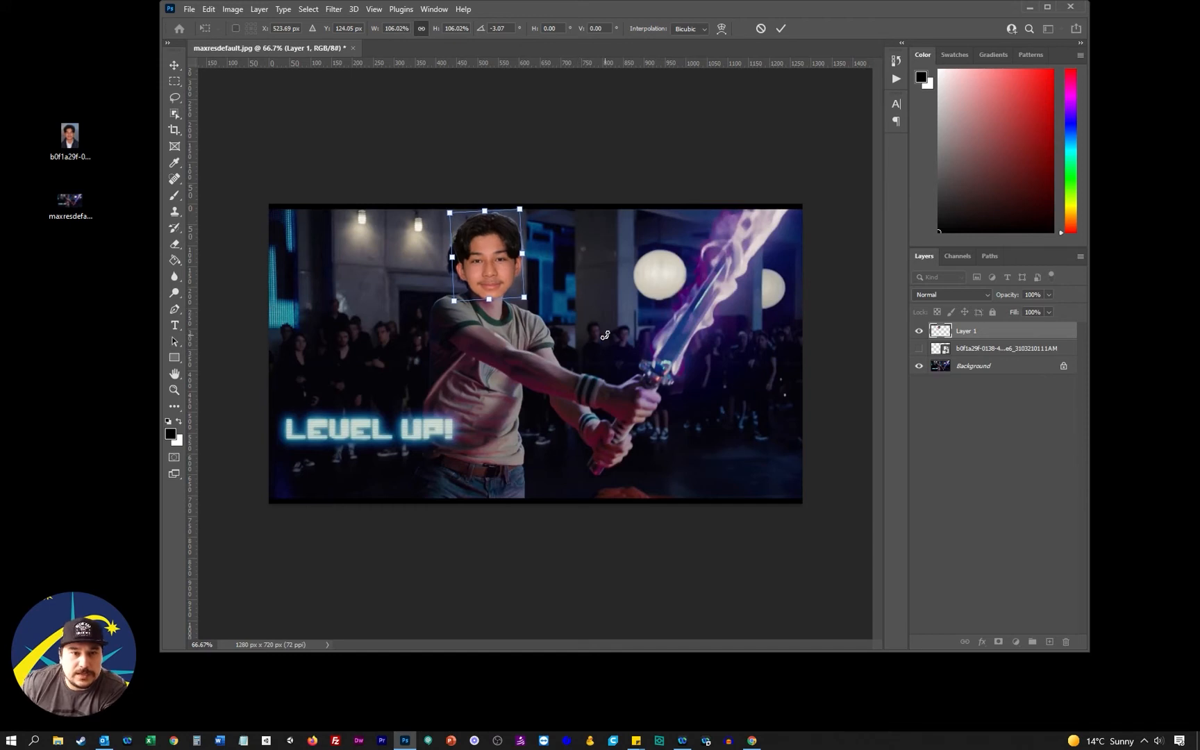
key("Return")
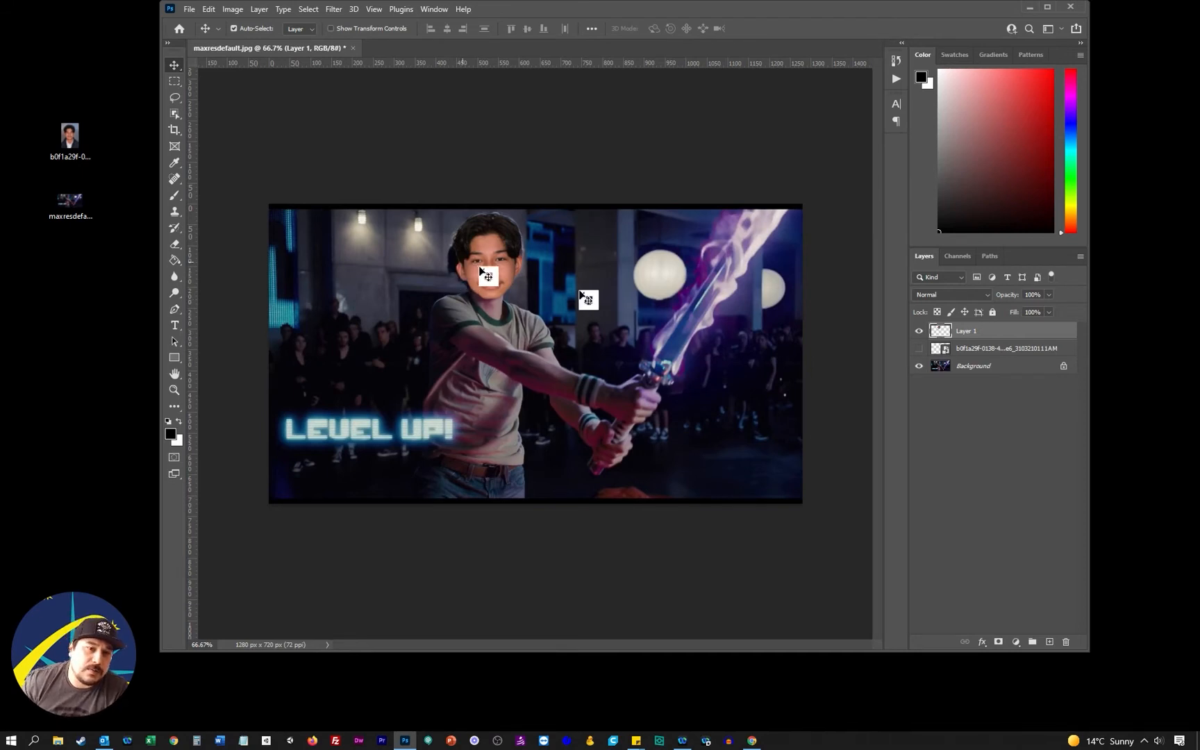
Hide Layer 1 and convert the Background into a regular layer named Layer 0
left_click(920, 331)
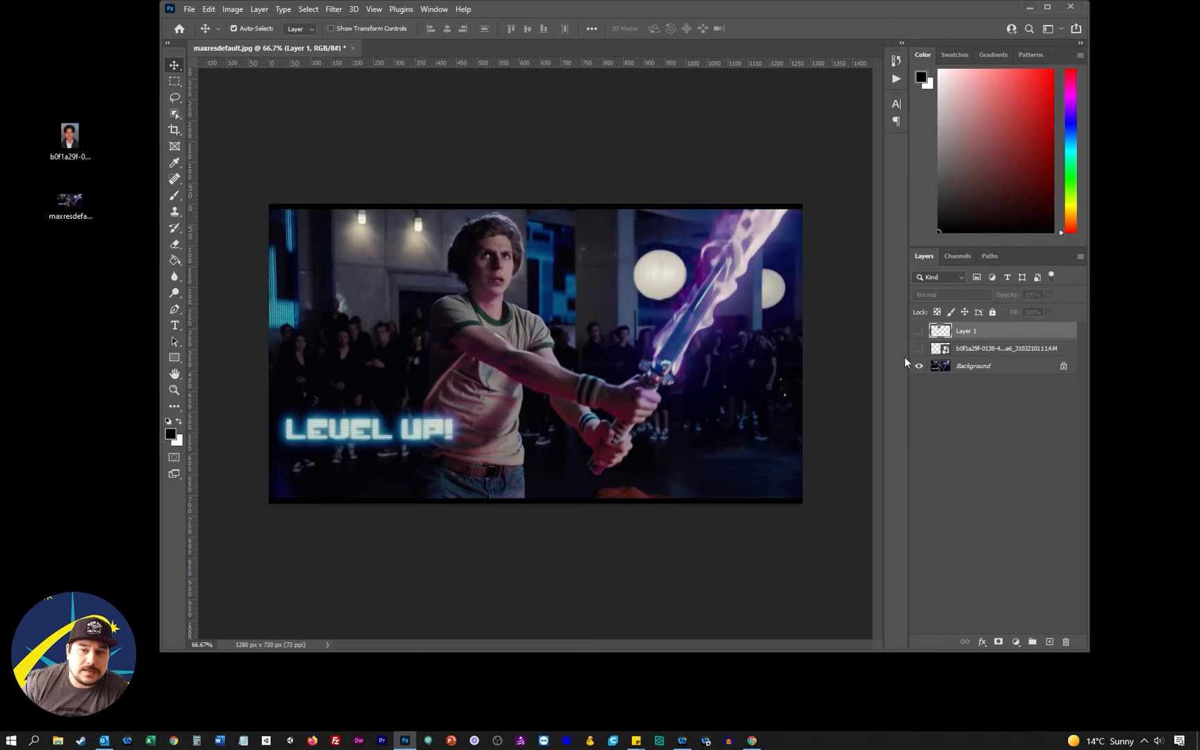
left_click(1005, 366)
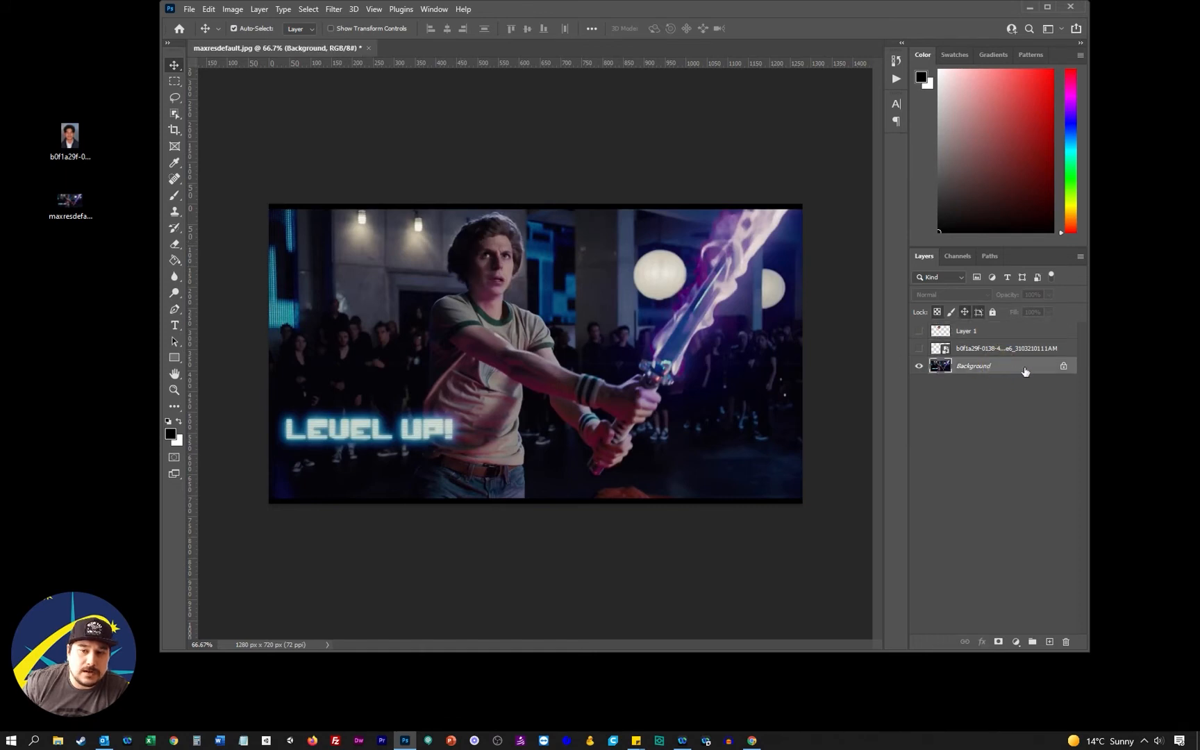
double_click(1005, 368)
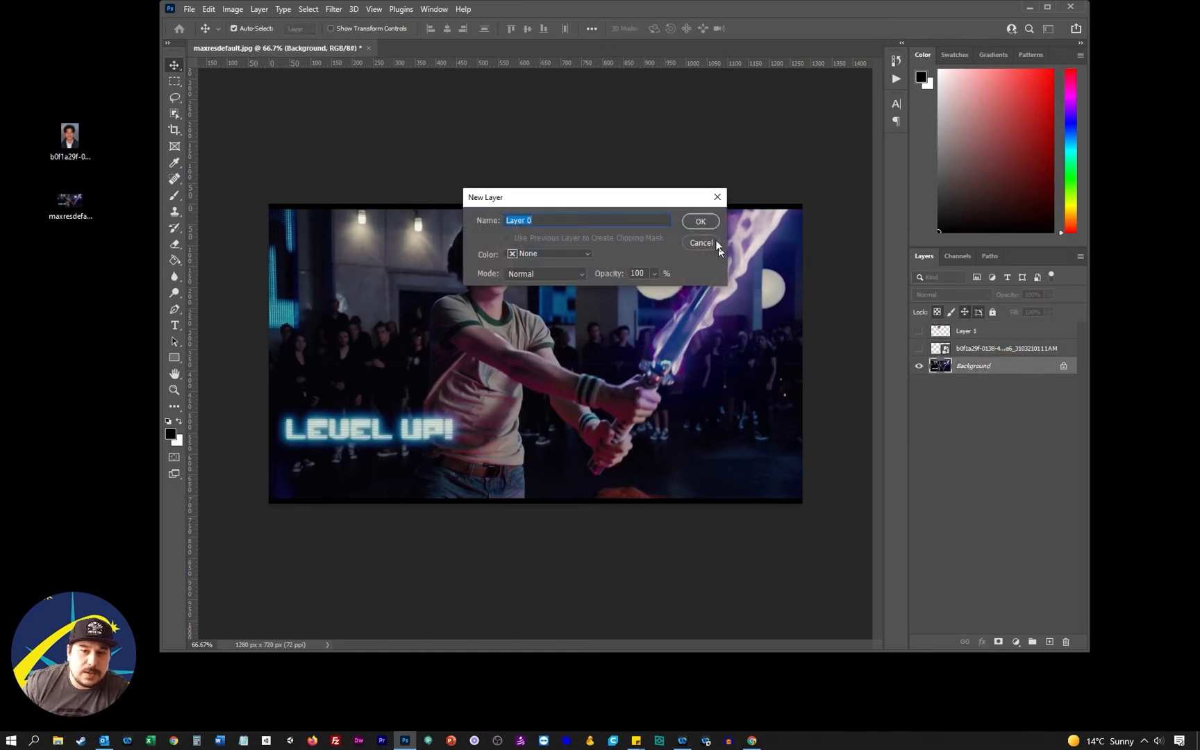
left_click(701, 222)
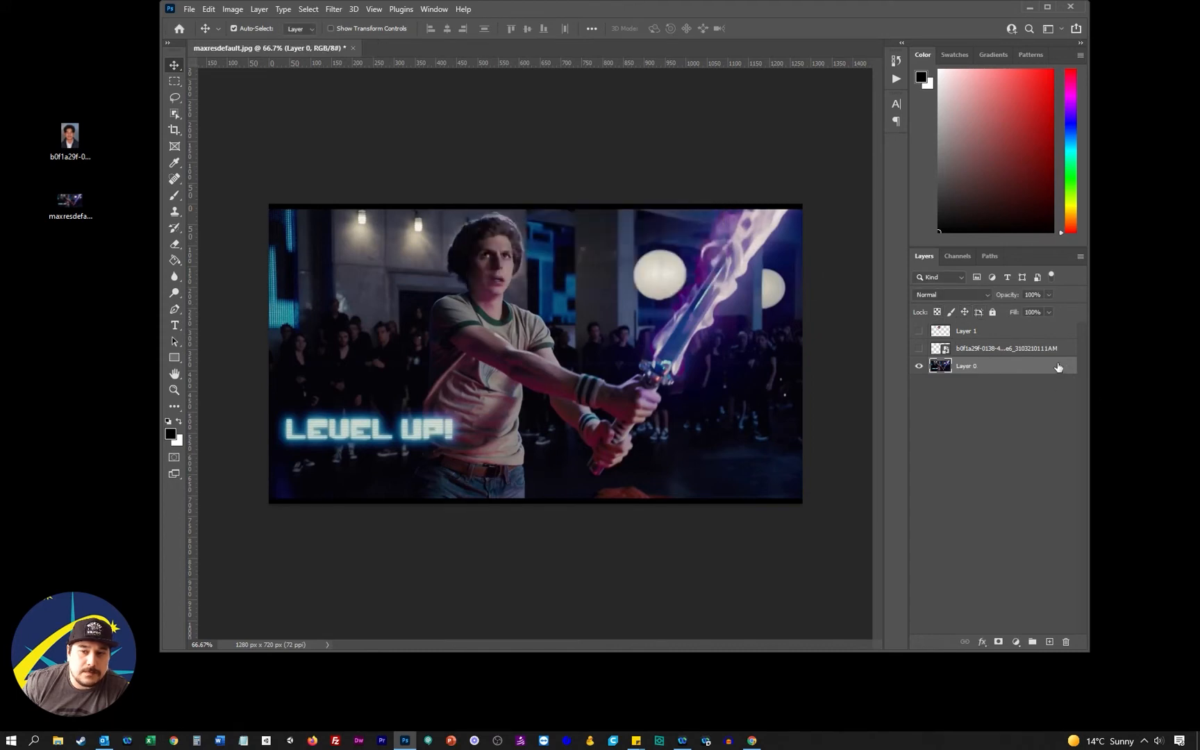
Draw a freehand Lasso selection around the back of the actor's head and hair on Layer 0
left_click(175, 98)
mouse_move(476, 221)
left_mouse_down()
mouse_move(445, 253)
mouse_move(472, 292)
mouse_move(501, 226)
mouse_move(475, 220)
left_mouse_up()
left_click(175, 97)
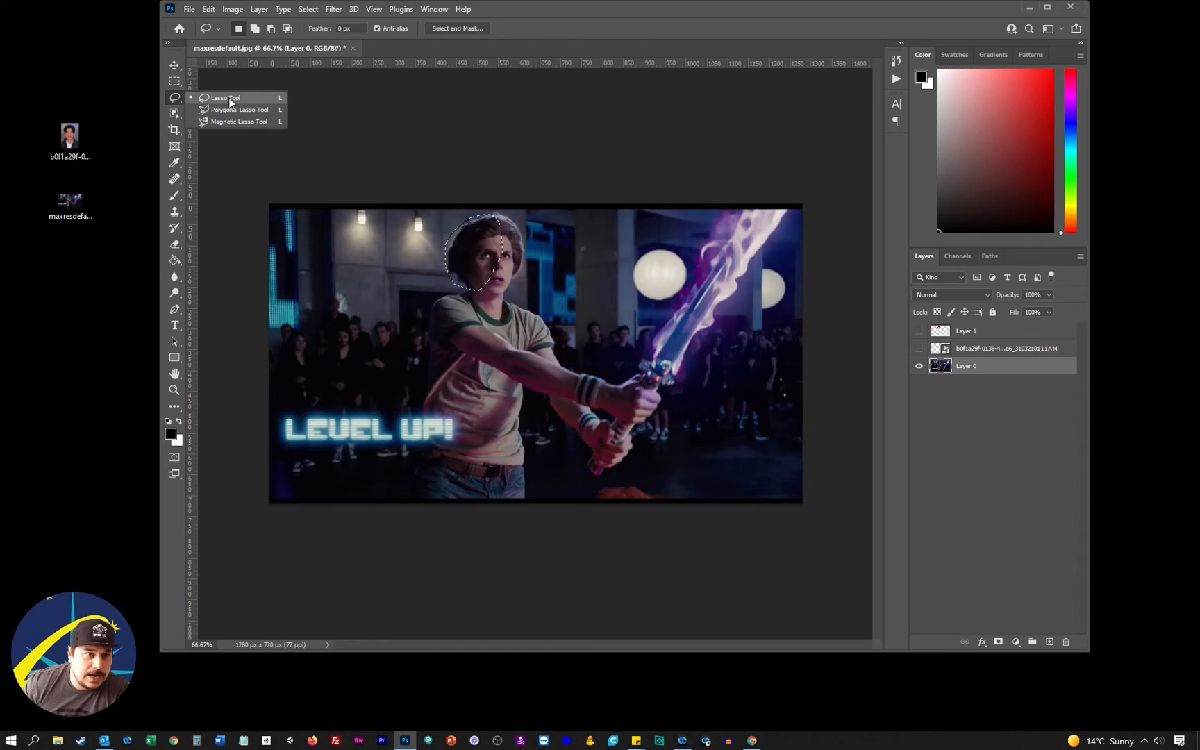
left_click(228, 97)
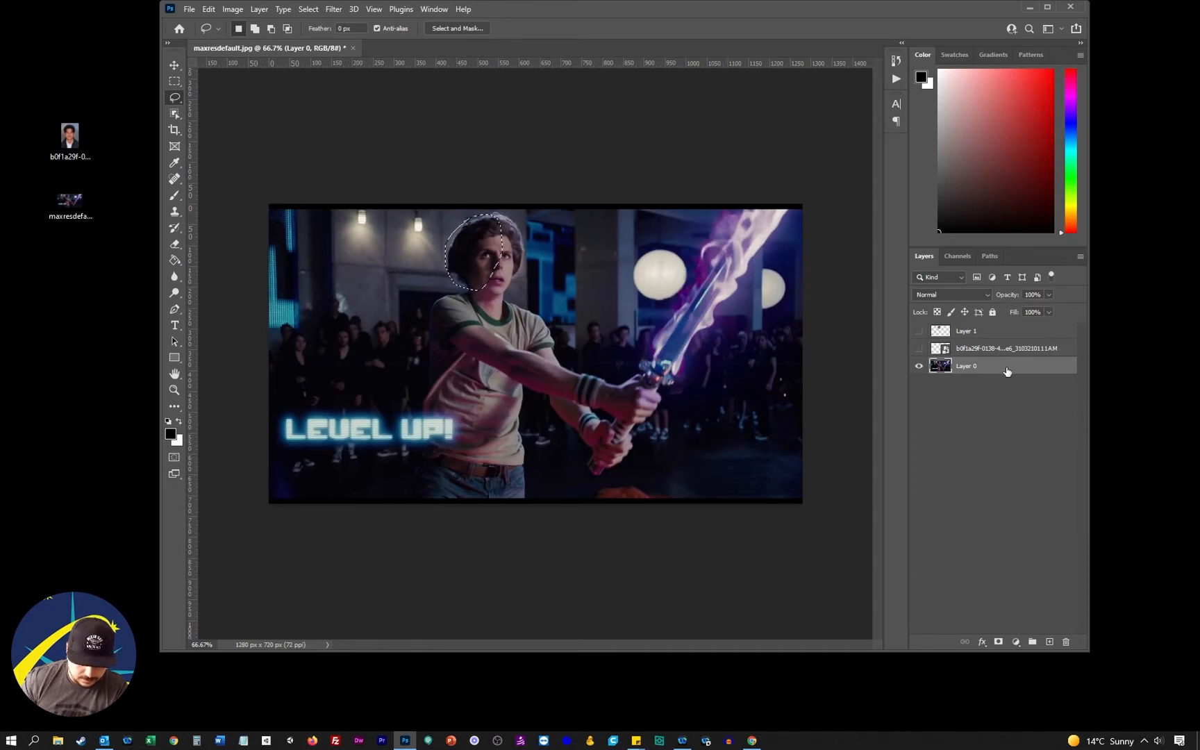
Fill the selected part of the actor's head with Content-Aware contents at 100% opacity in Normal mode, and deselect it
left_click(208, 9)
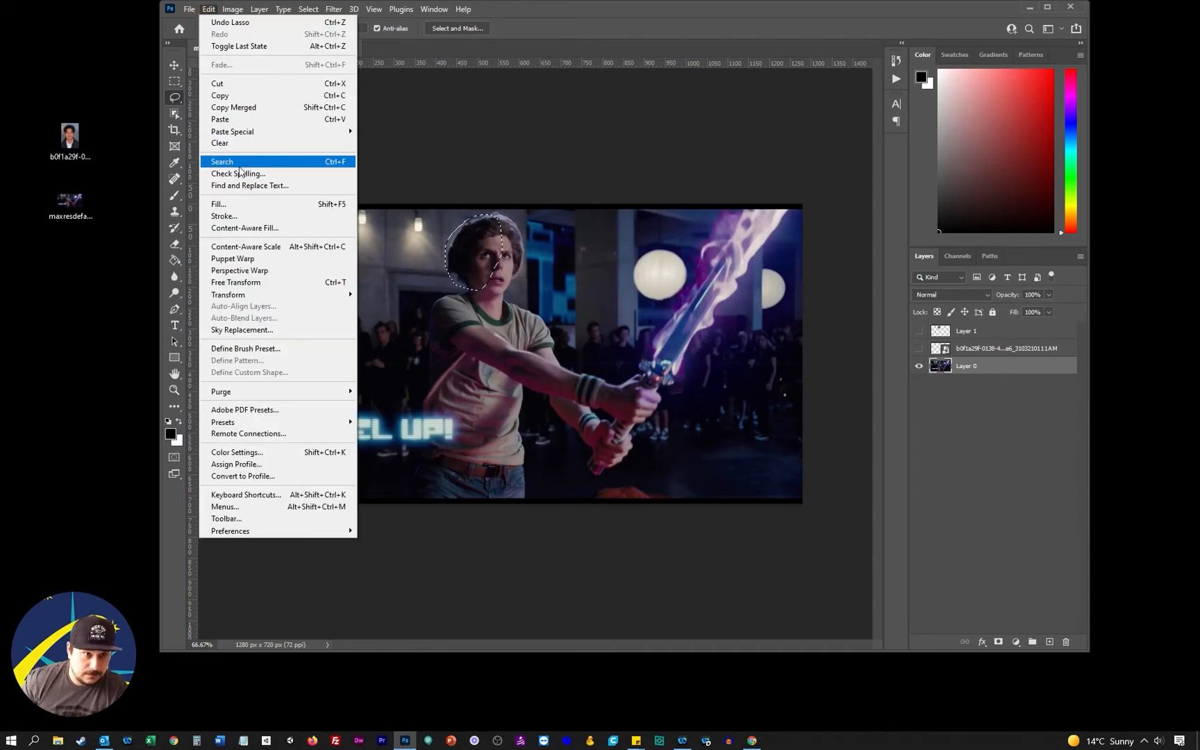
left_click(295, 206)
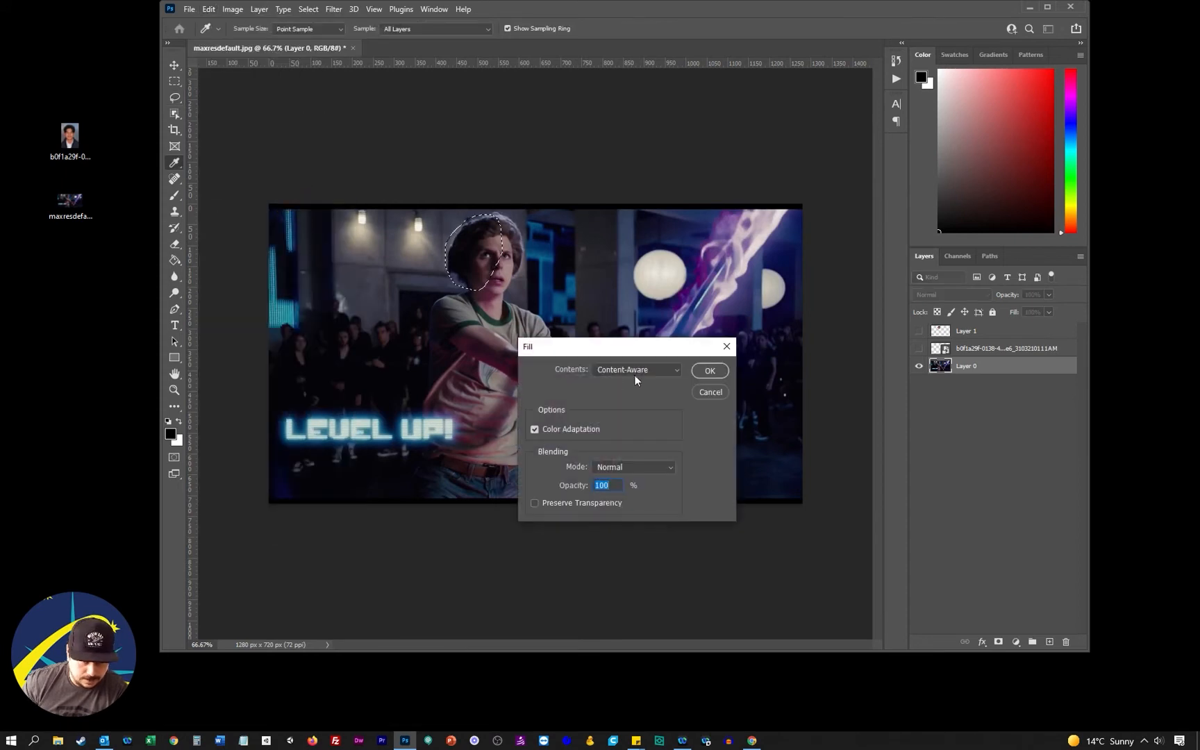
left_click(710, 372)
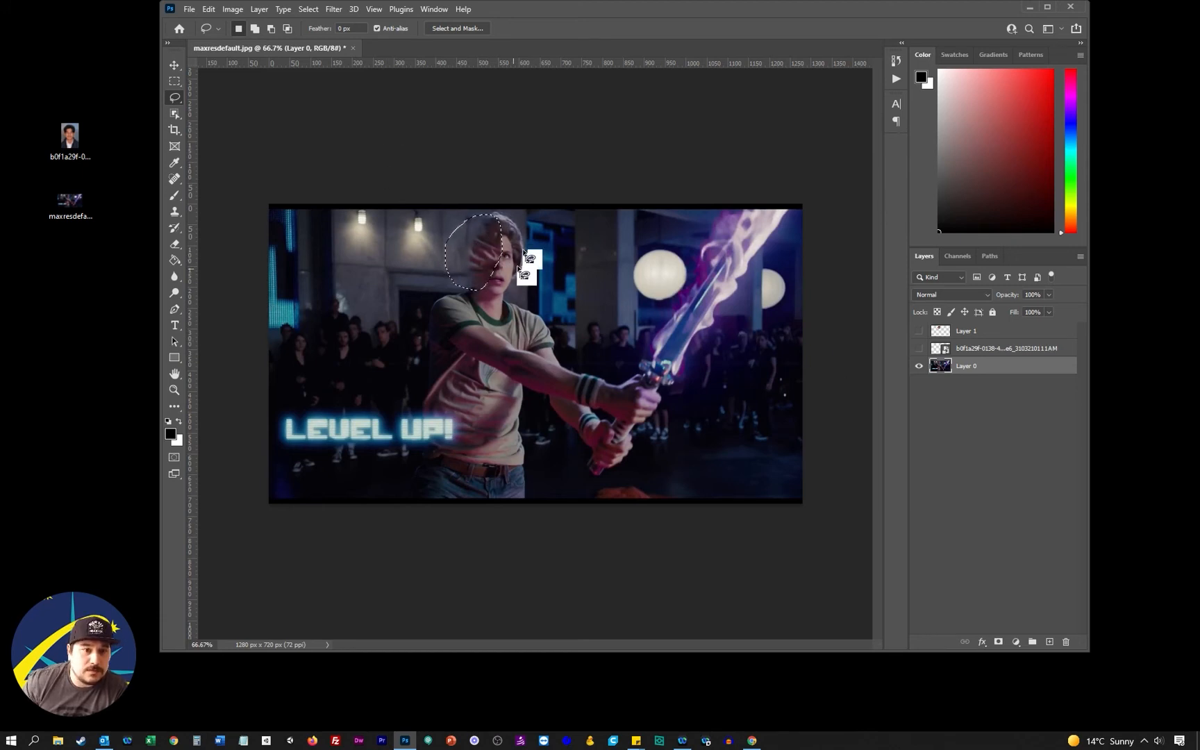
left_click(308, 9)
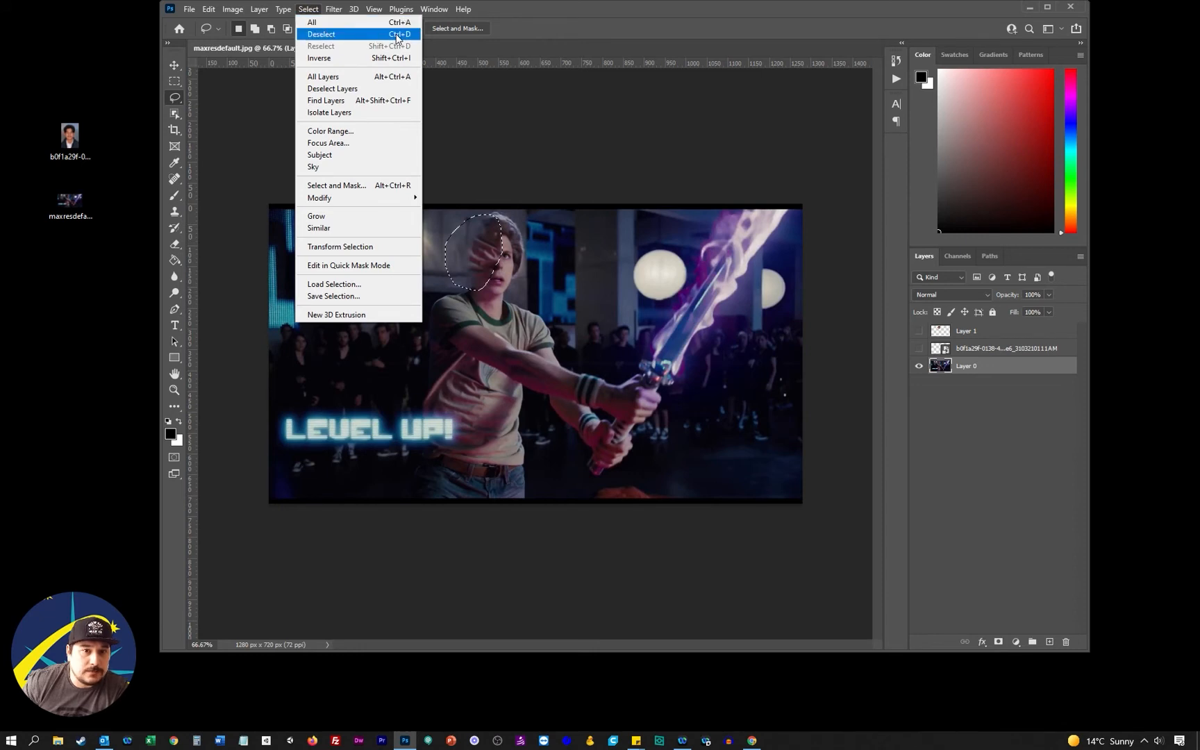
left_click(398, 35)
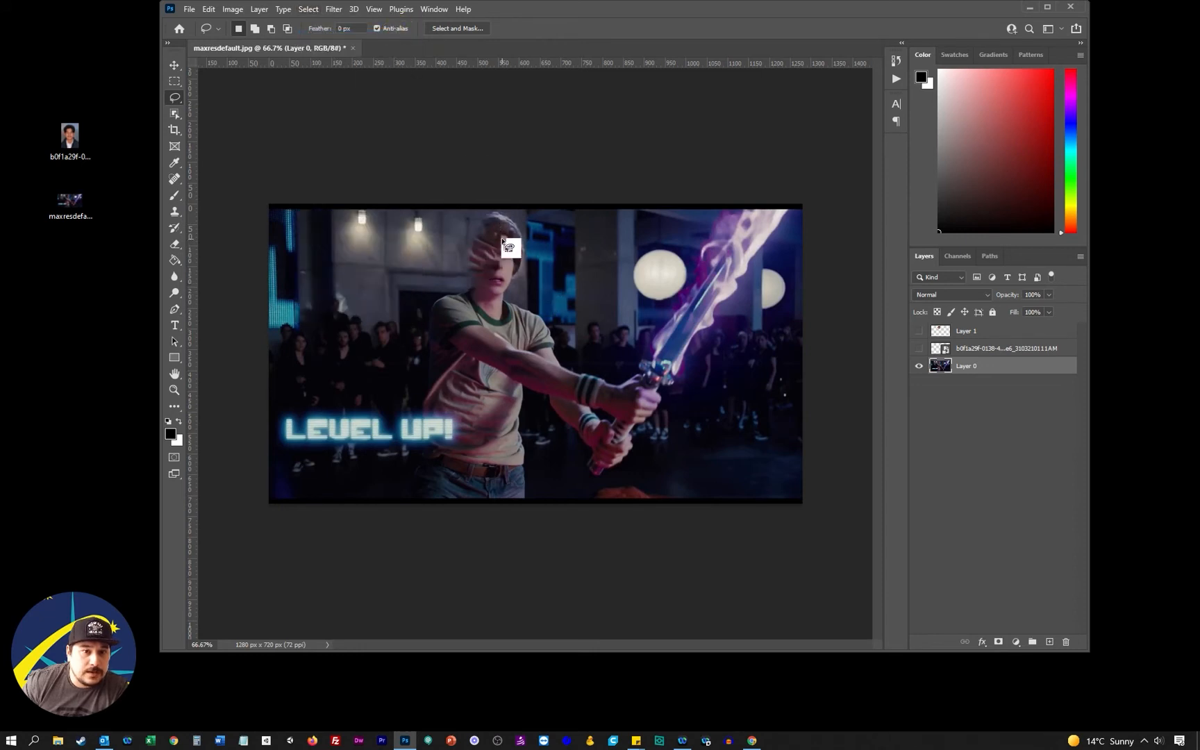
Show Layer 1 with the cut-out head again and rename it Head
left_click(919, 332)
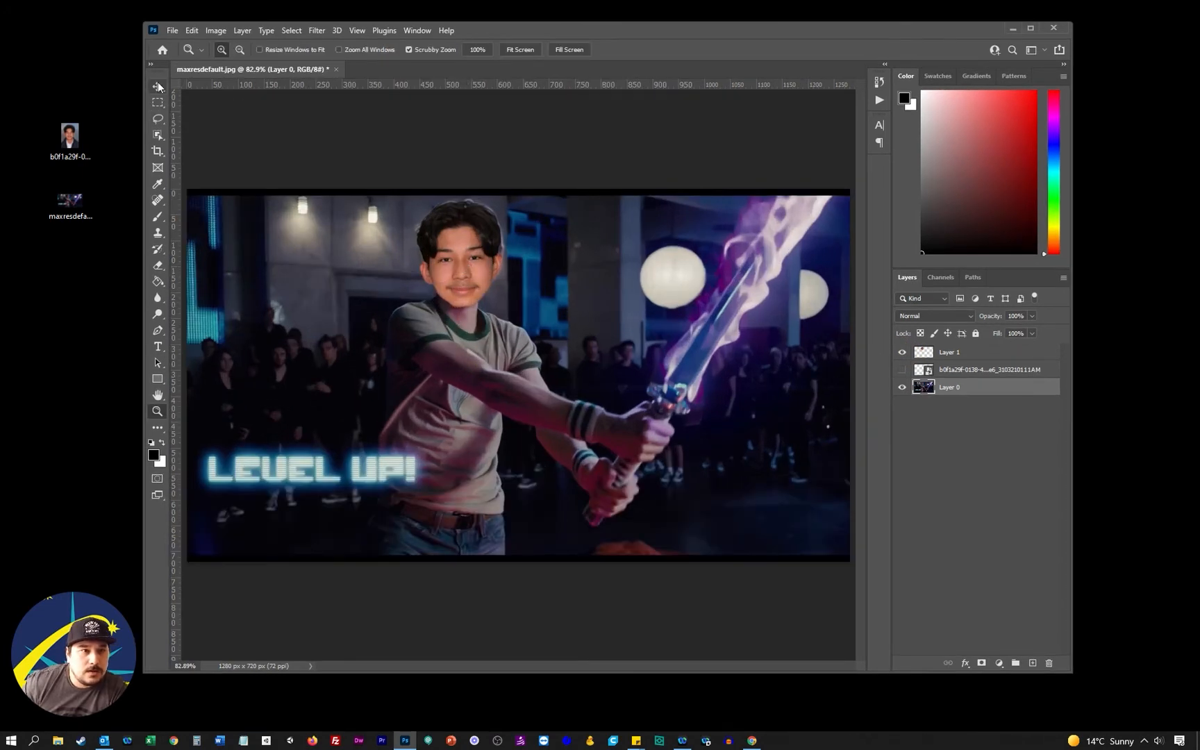
left_click(158, 86)
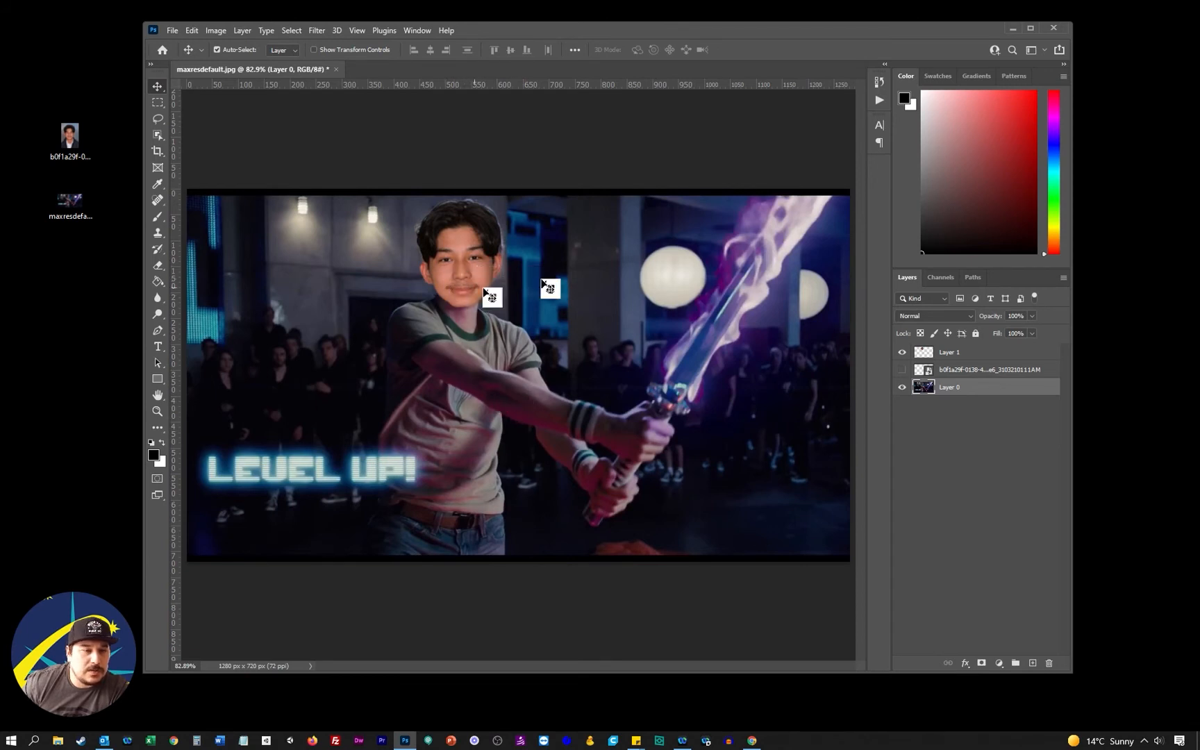
left_click(987, 355)
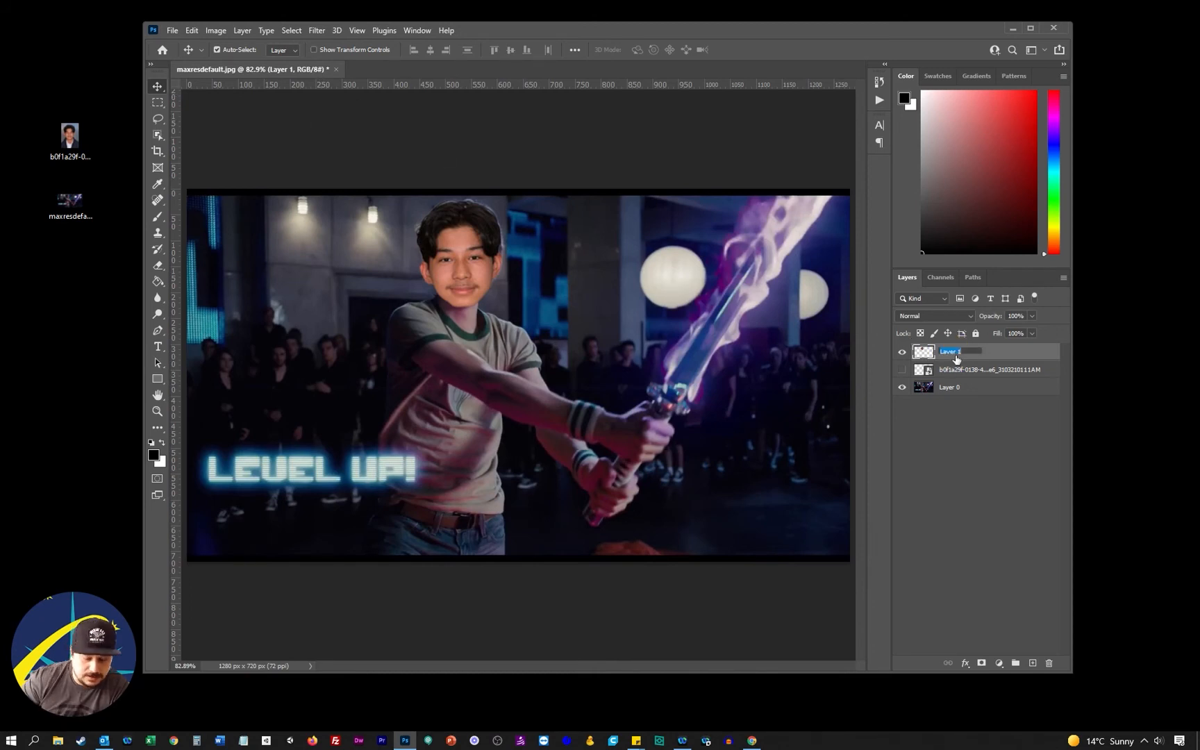
type("Head")
left_click(992, 432)
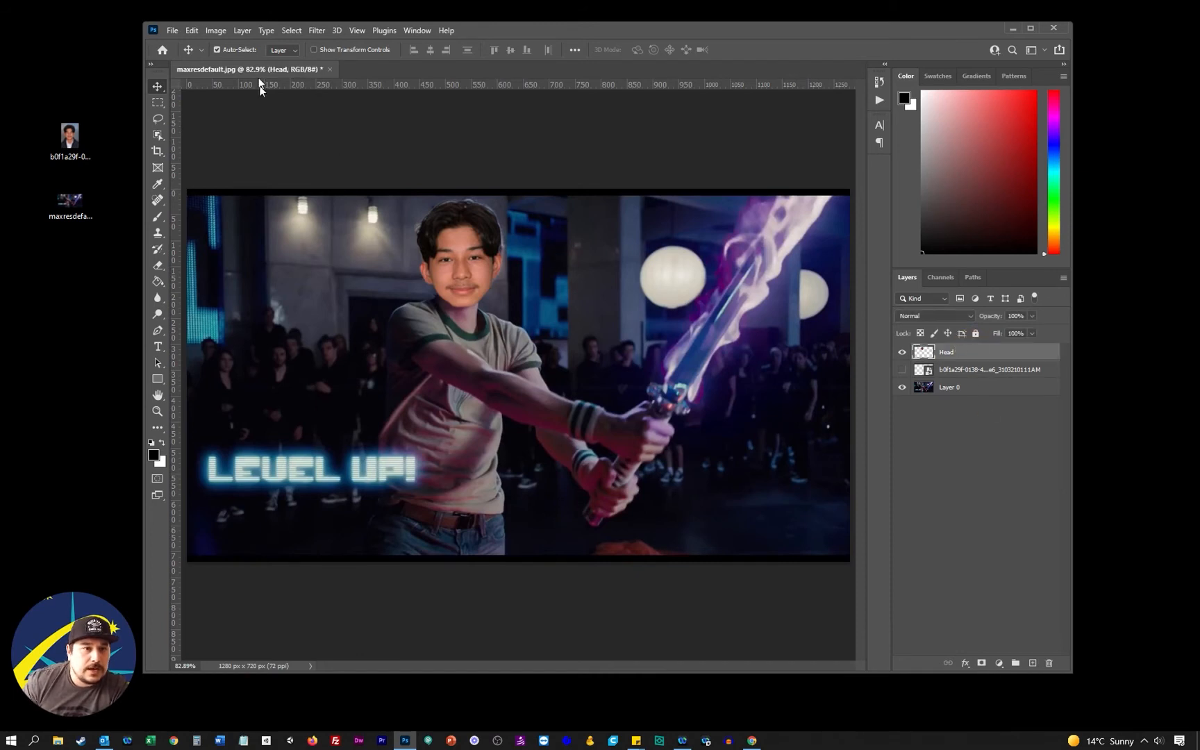
Start a Hue/Saturation adjustment on the Head layer with hue -60, saturation -36 and lightness -16
left_click(221, 32)
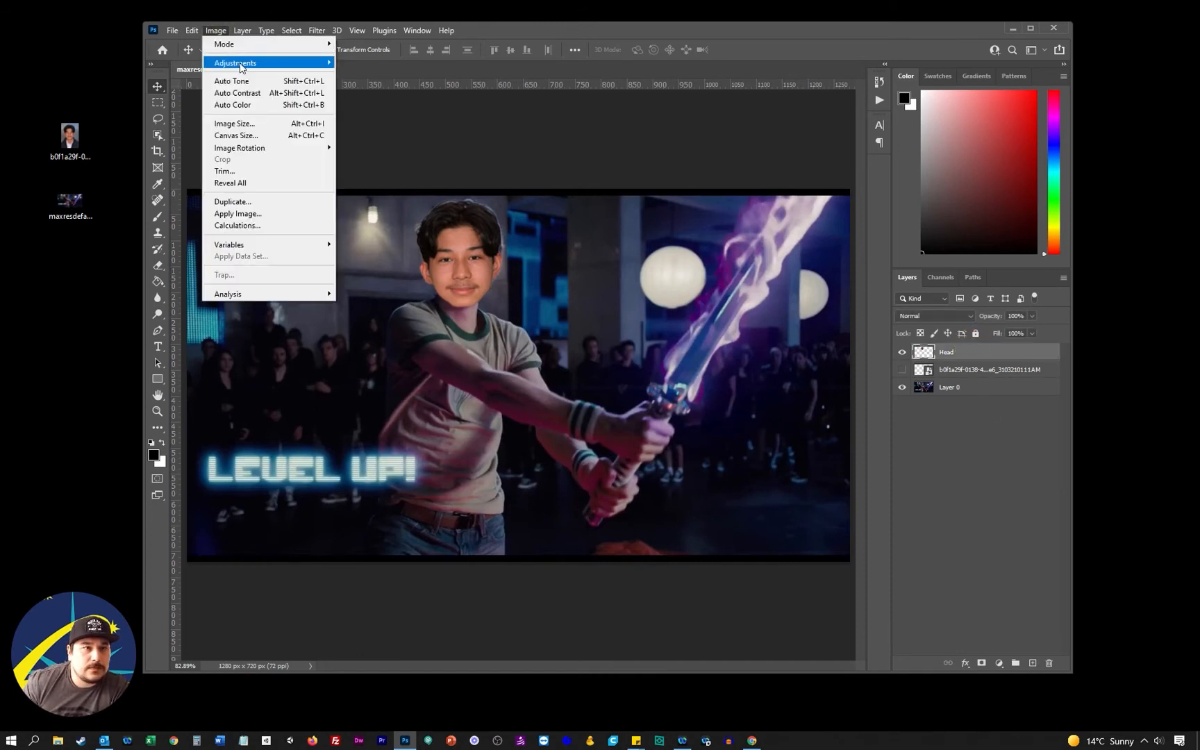
mouse_move(238, 66)
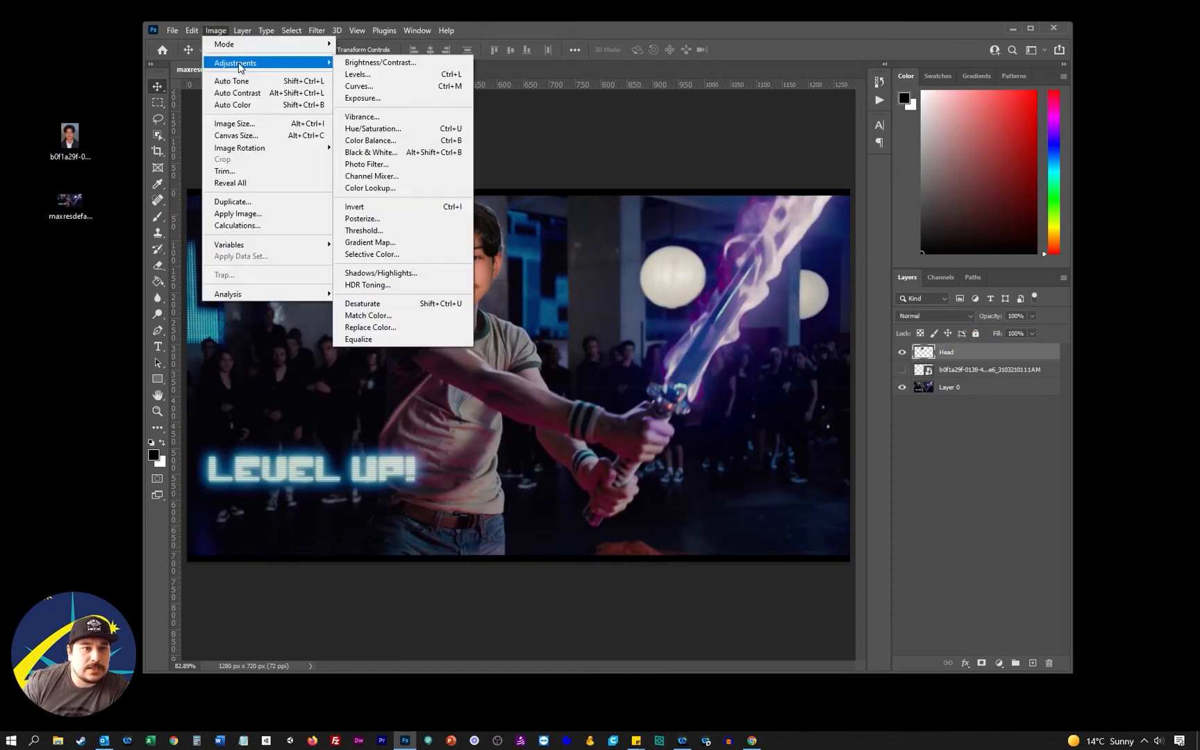
left_click(395, 130)
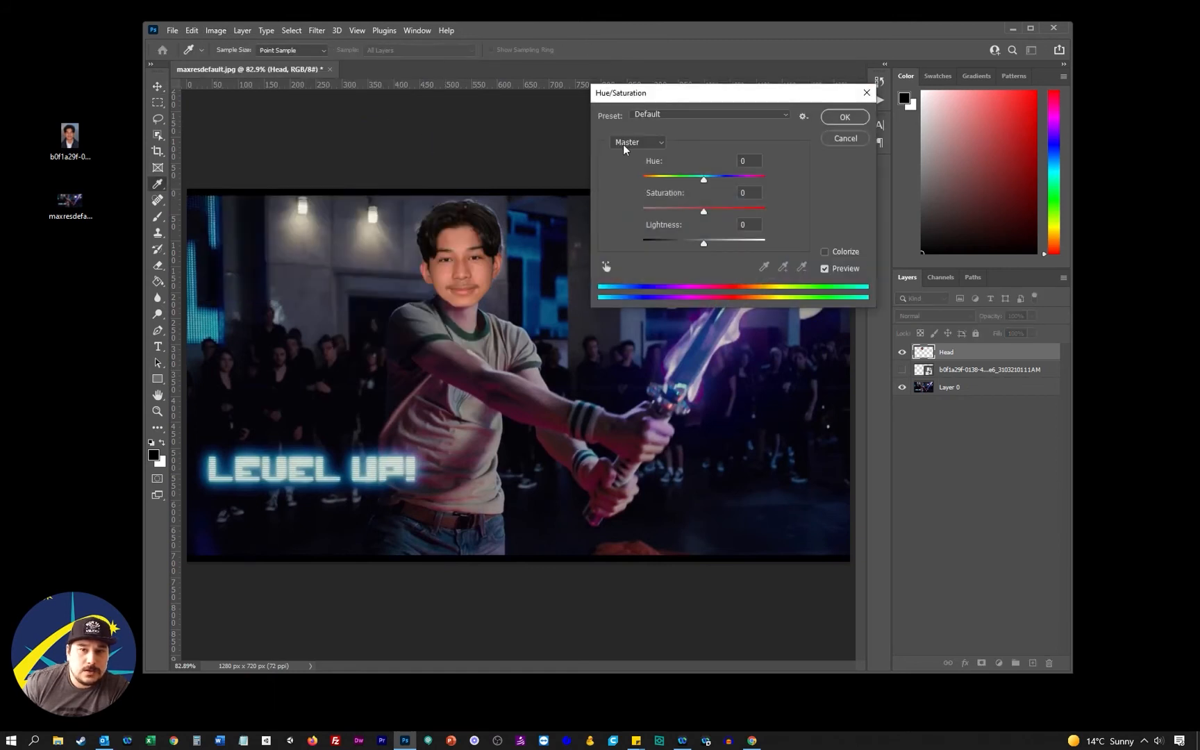
mouse_move(721, 96)
left_mouse_down()
mouse_move(764, 80)
mouse_move(740, 148)
mouse_move(735, 93)
mouse_move(719, 114)
left_mouse_up()
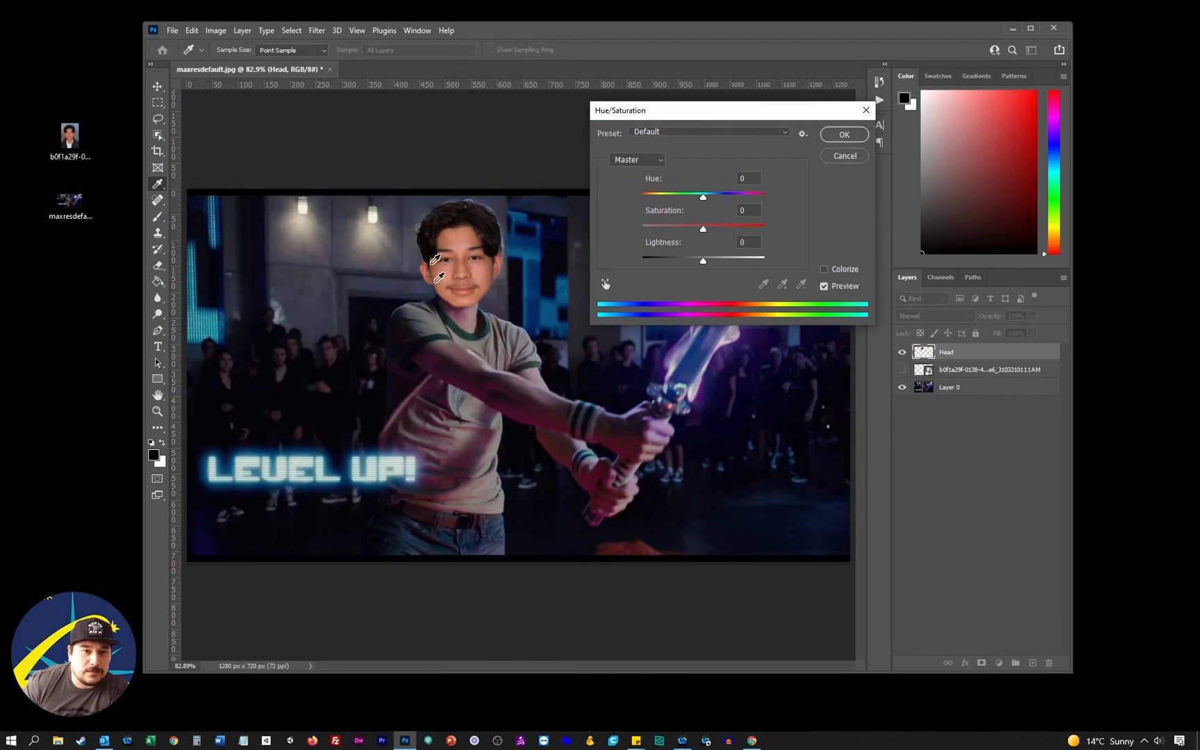
mouse_move(703, 198)
left_mouse_down()
mouse_move(646, 196)
mouse_move(741, 196)
mouse_move(700, 198)
left_mouse_up()
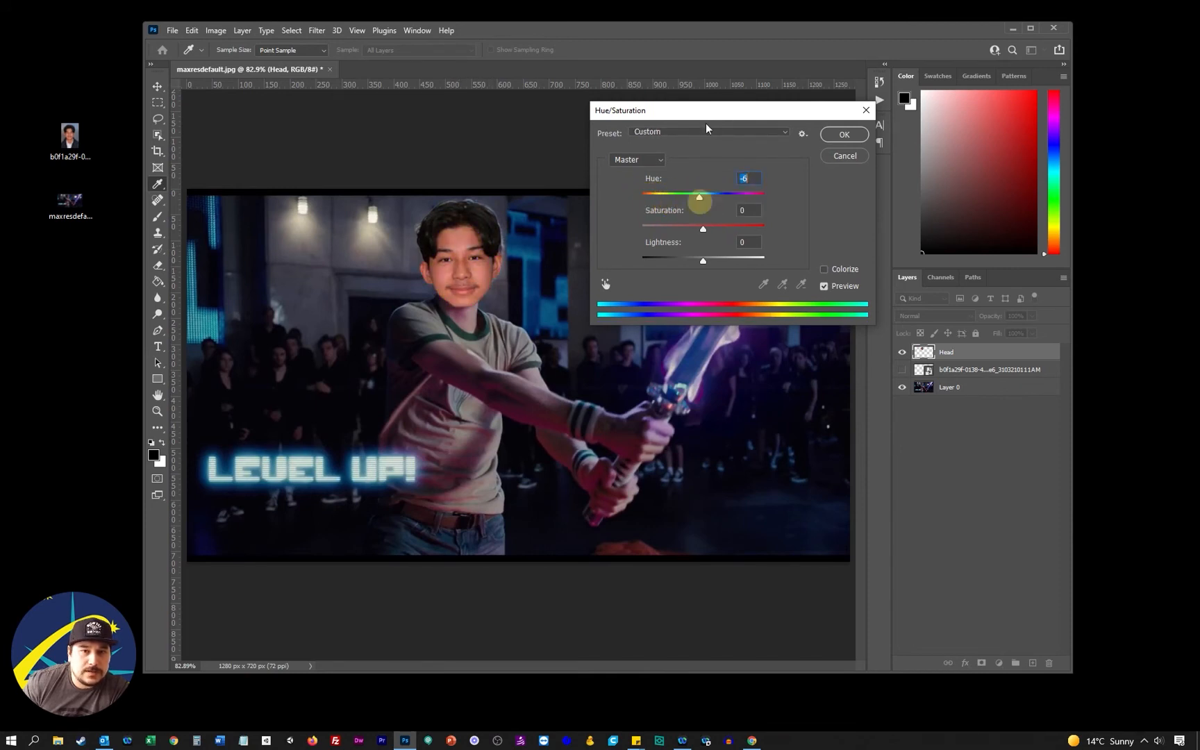
left_click_drag(707, 111, 864, 358)
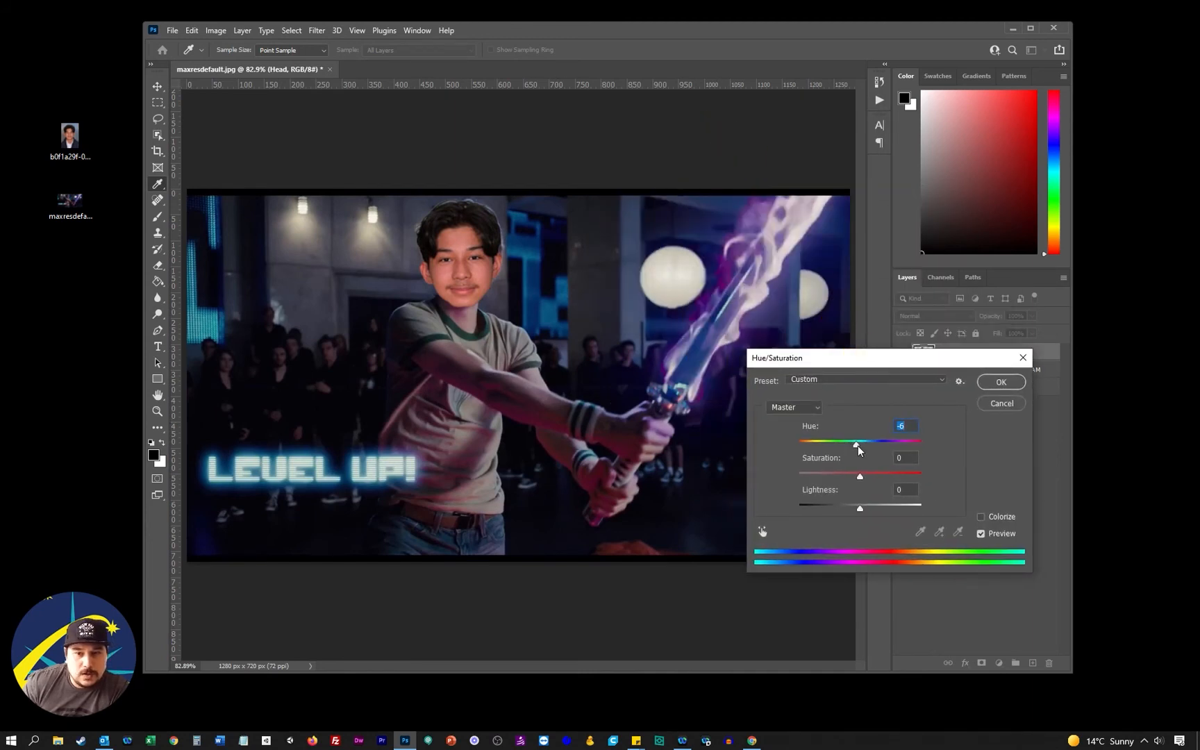
left_click_drag(858, 450, 850, 511)
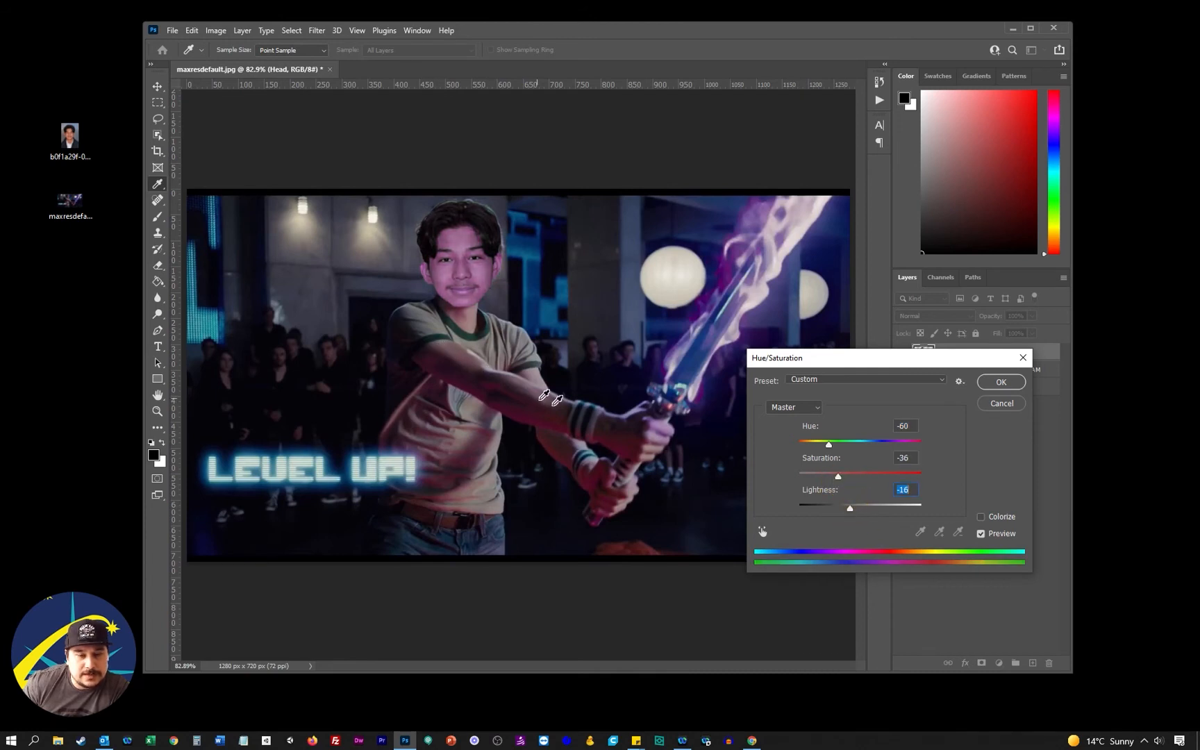
Refine the head's adjustment to hue -39, saturation -40 and lightness -22, and apply it
left_click_drag(832, 446, 839, 450)
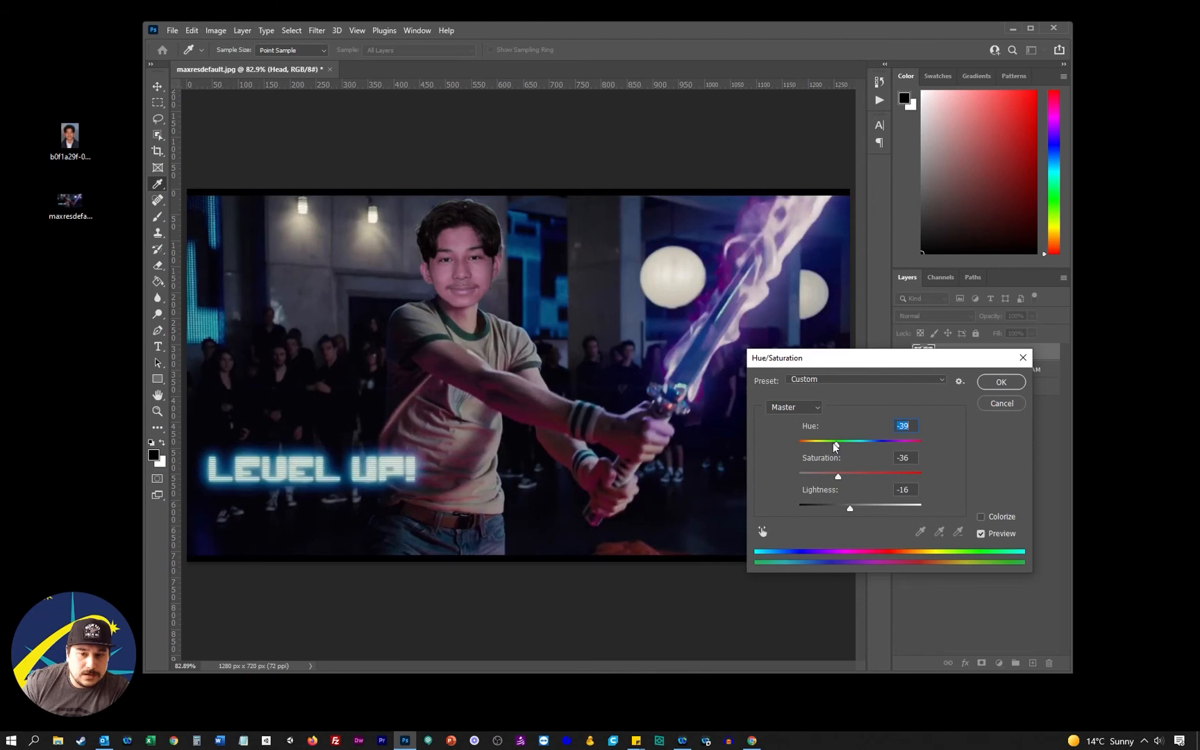
left_click_drag(839, 478, 849, 512)
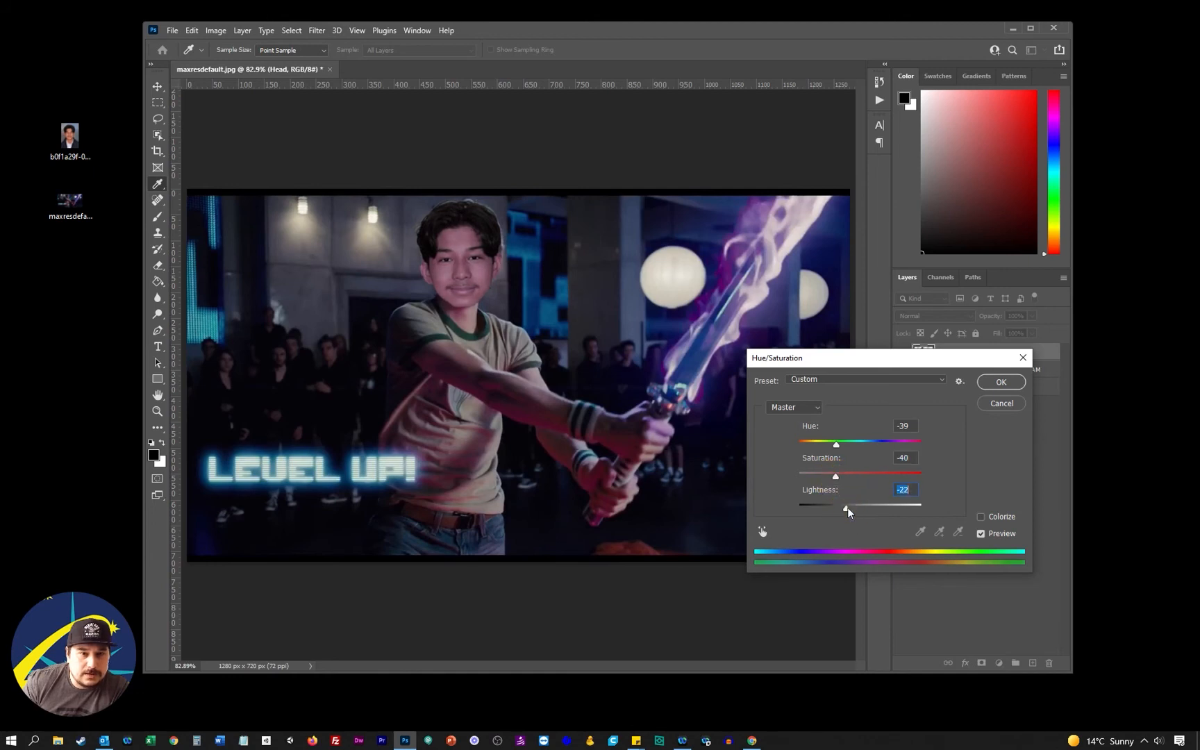
left_click(1001, 382)
key("v")
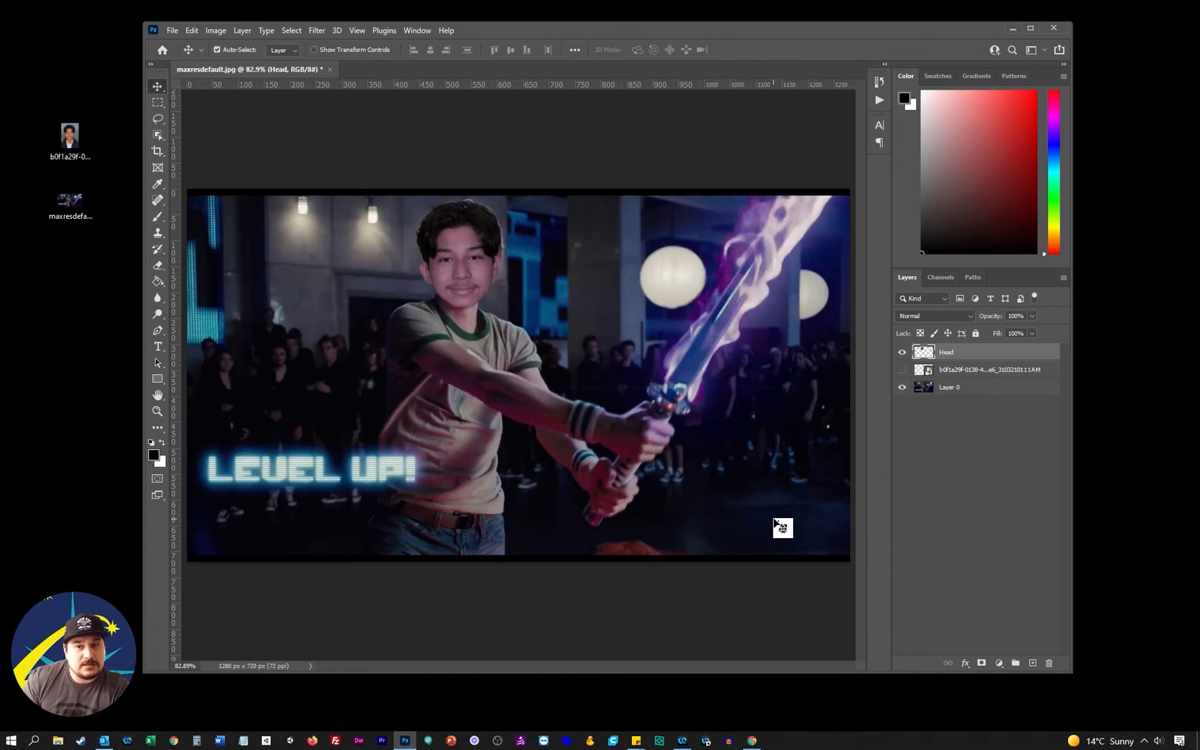
Set up an Export As of the composite in JPG format with Excellent quality
left_click(172, 30)
mouse_move(243, 228)
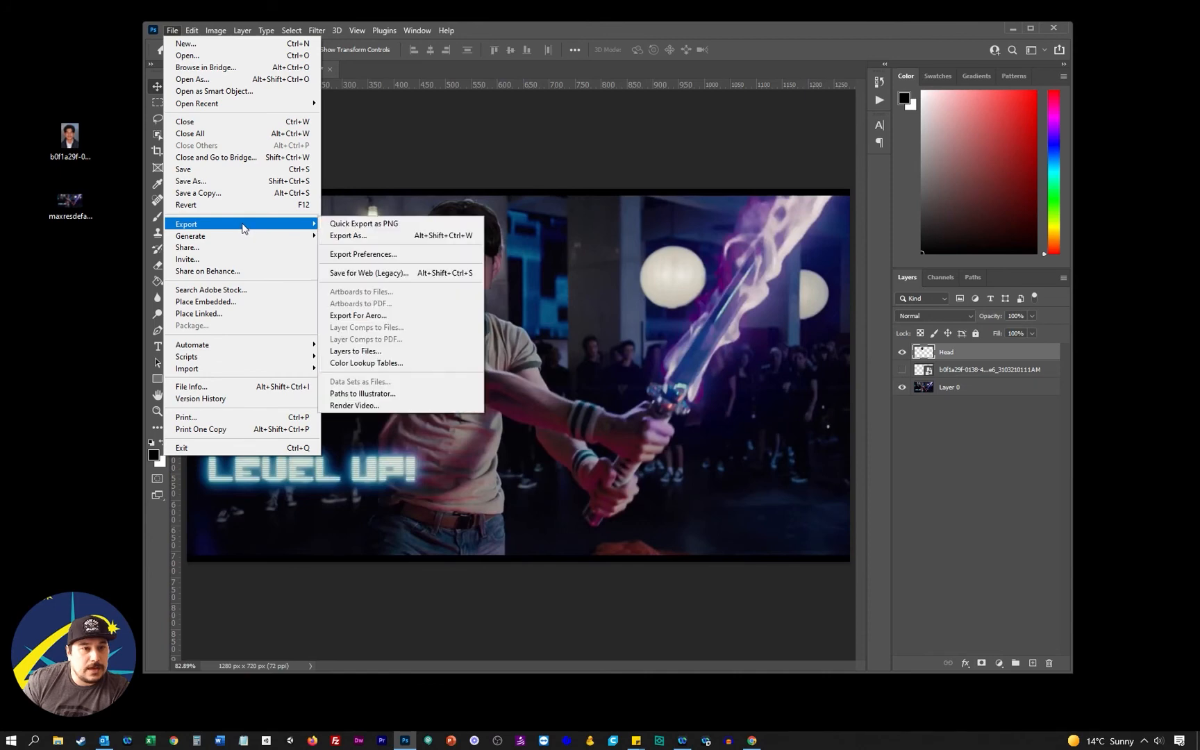
left_click(373, 237)
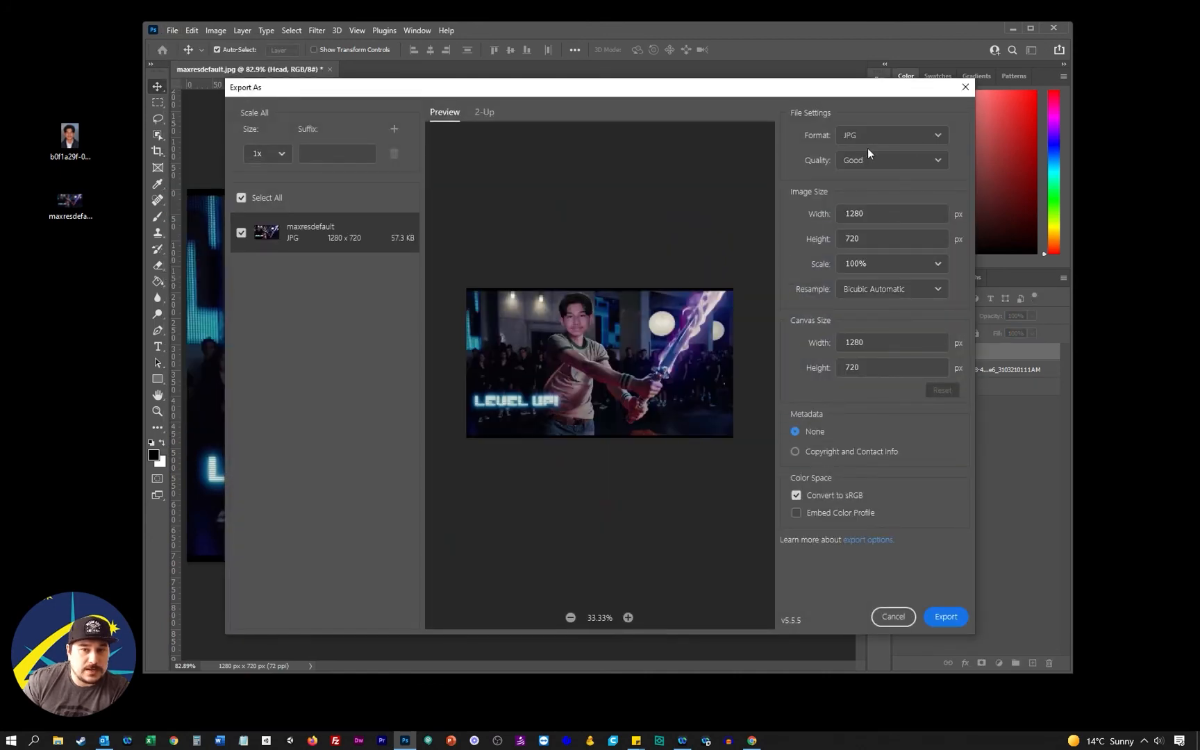
left_click(896, 135)
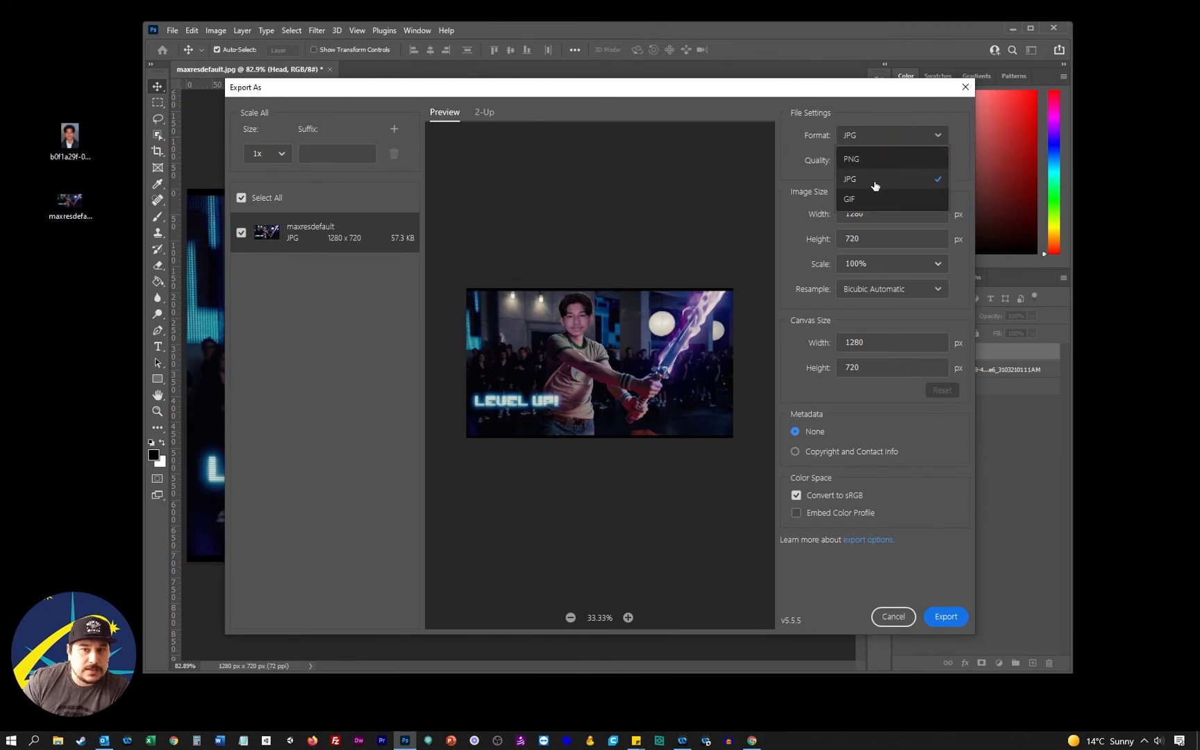
left_click(874, 180)
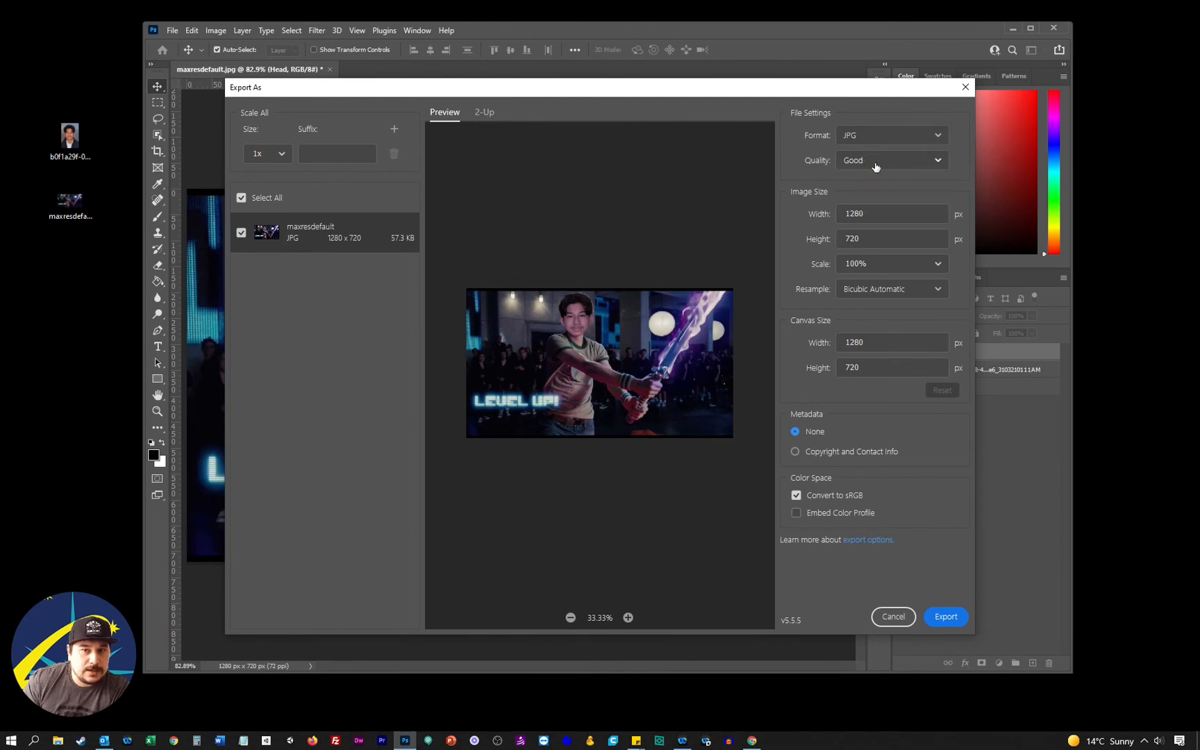
left_click(877, 163)
left_click(878, 266)
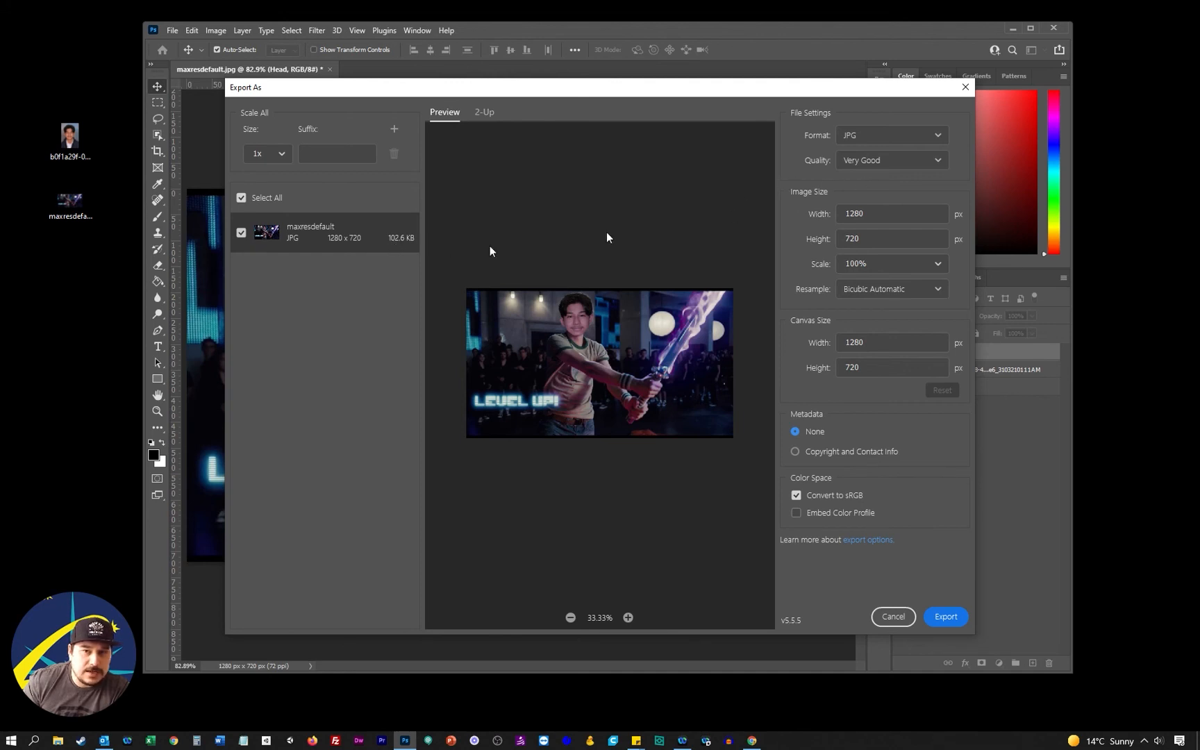
left_click(897, 161)
left_click(893, 285)
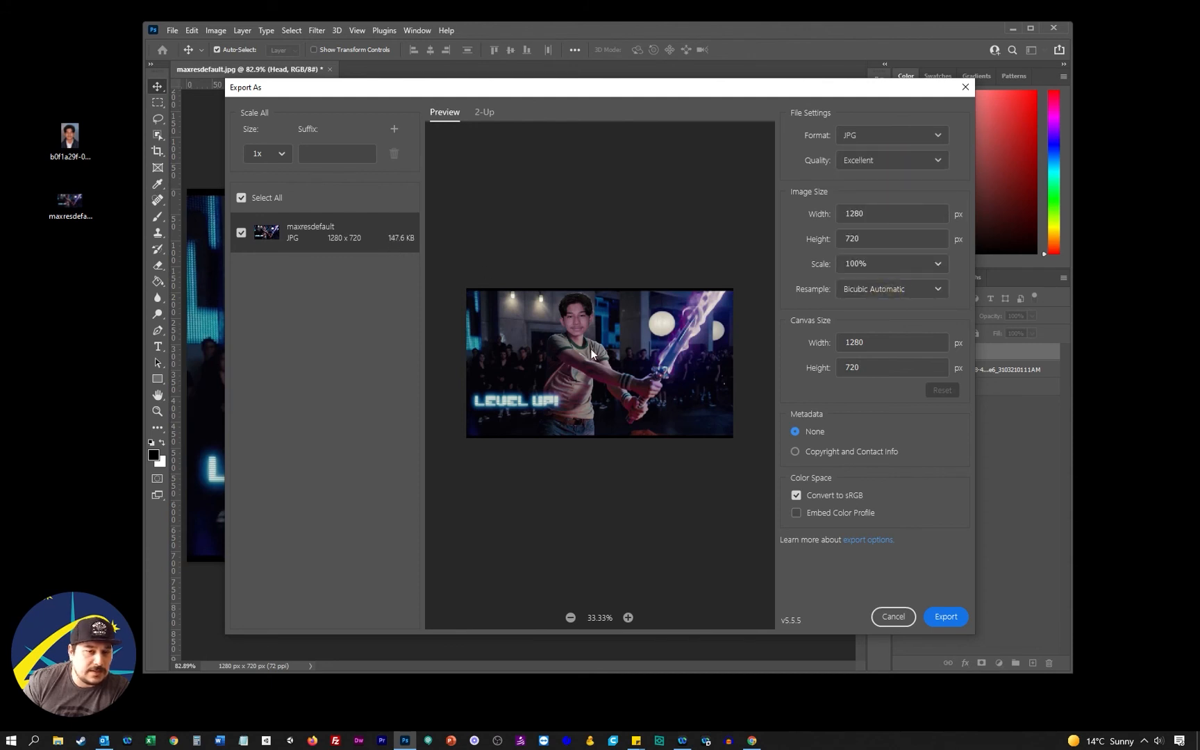
Export the image to the Desktop as facereplace.jpg
left_click(947, 616)
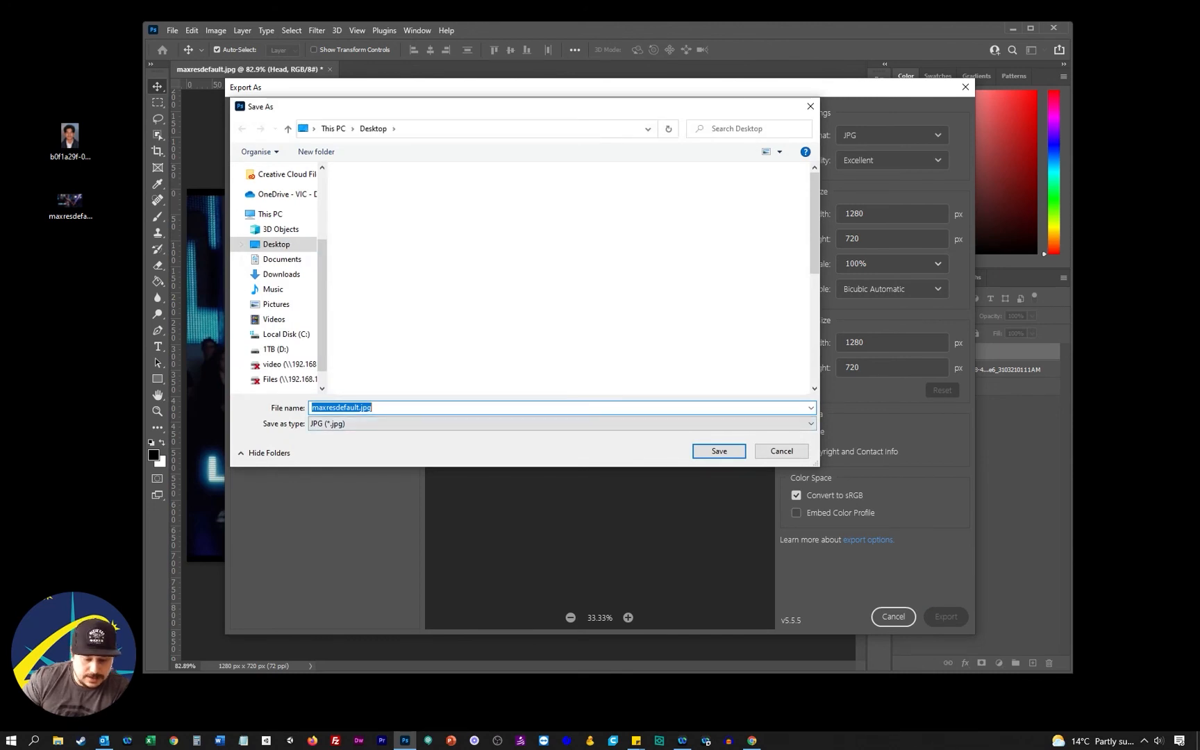
type("facereplace")
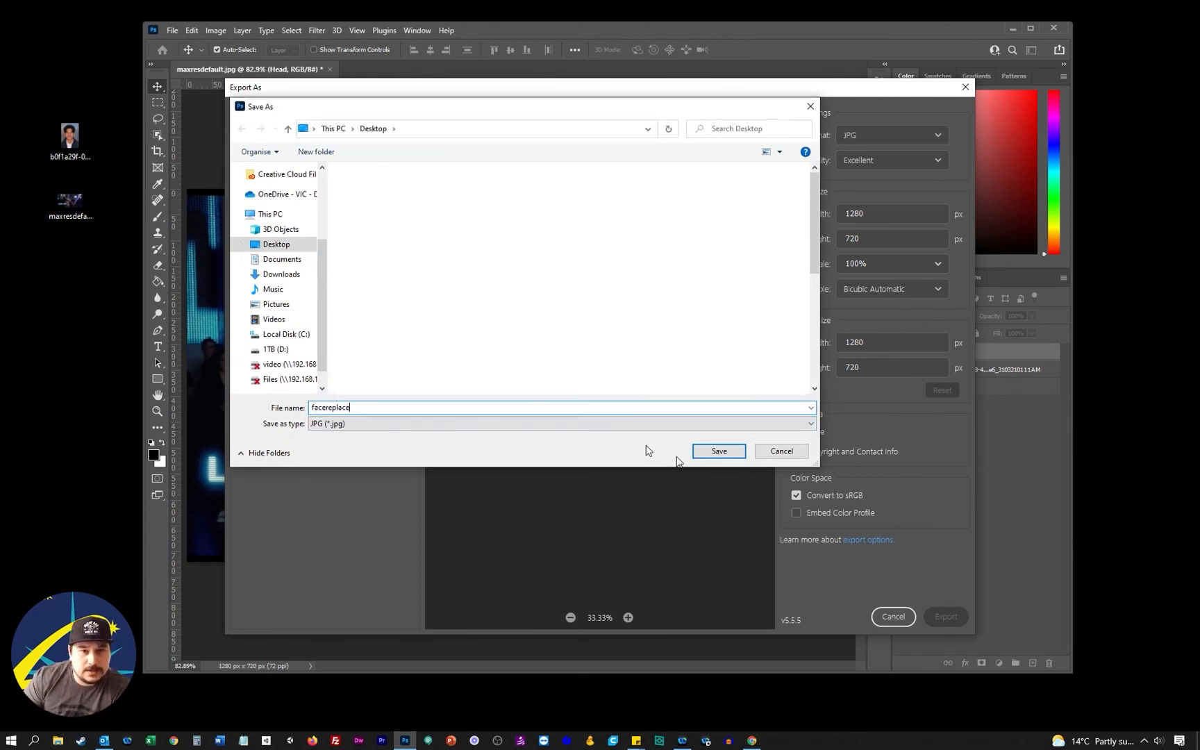
left_click(719, 450)
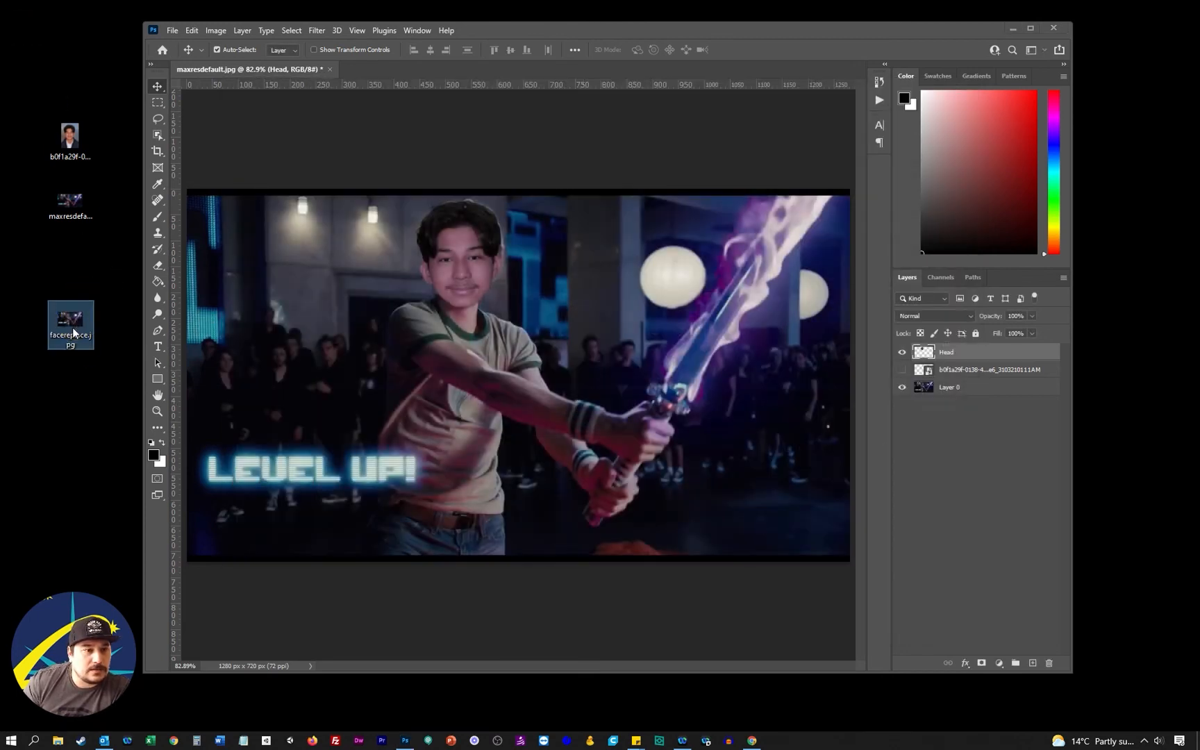
Save the layered document to the Desktop as facereplace.psd in Photoshop format with Maximize Compatibility on
left_click(173, 30)
left_click(227, 182)
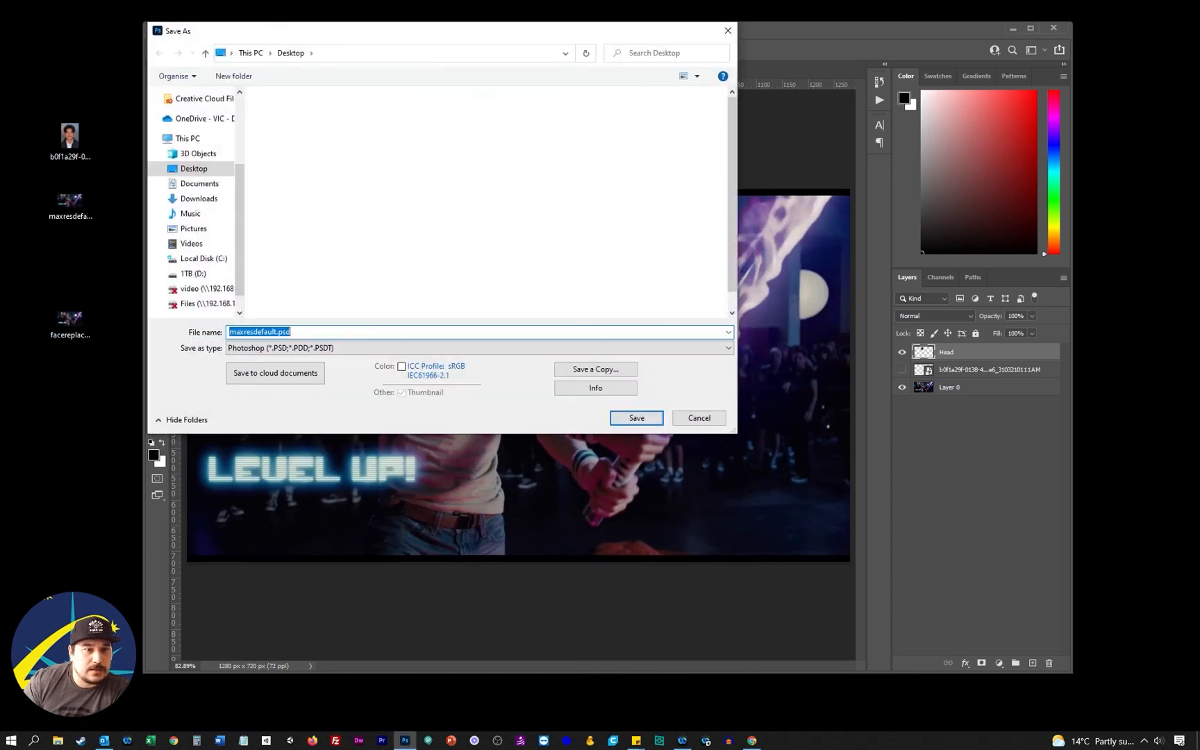
type("facer")
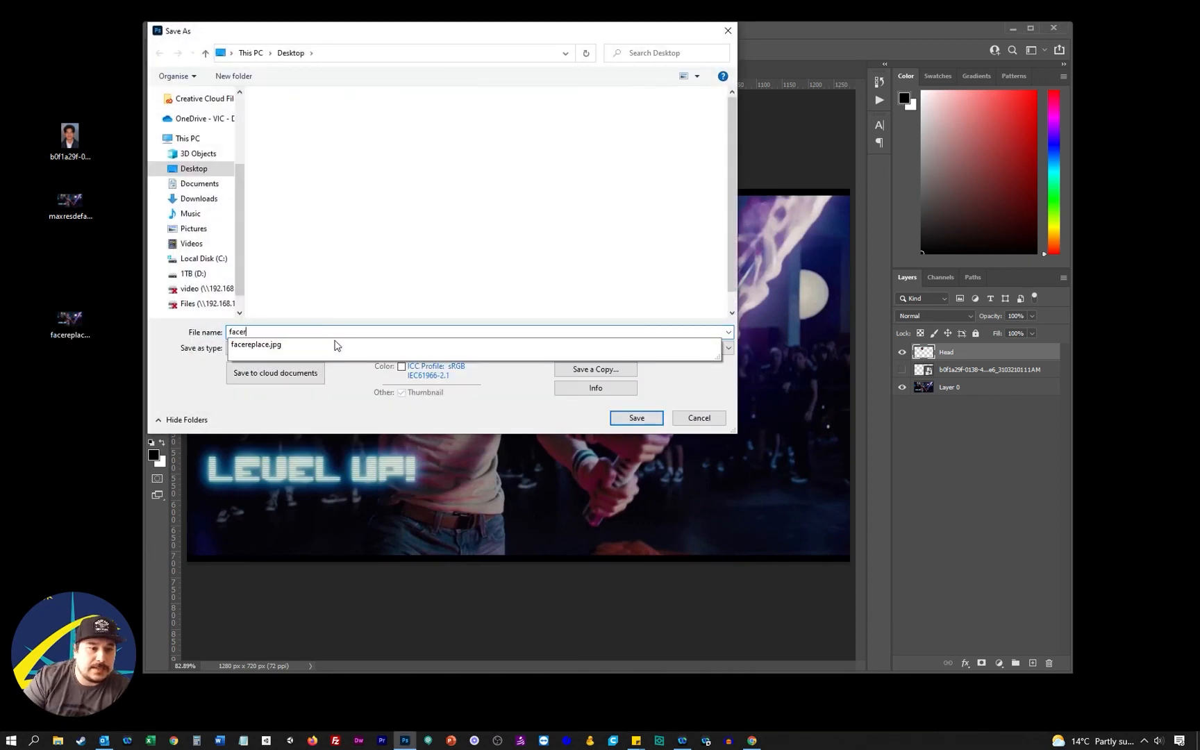
type("eplac")
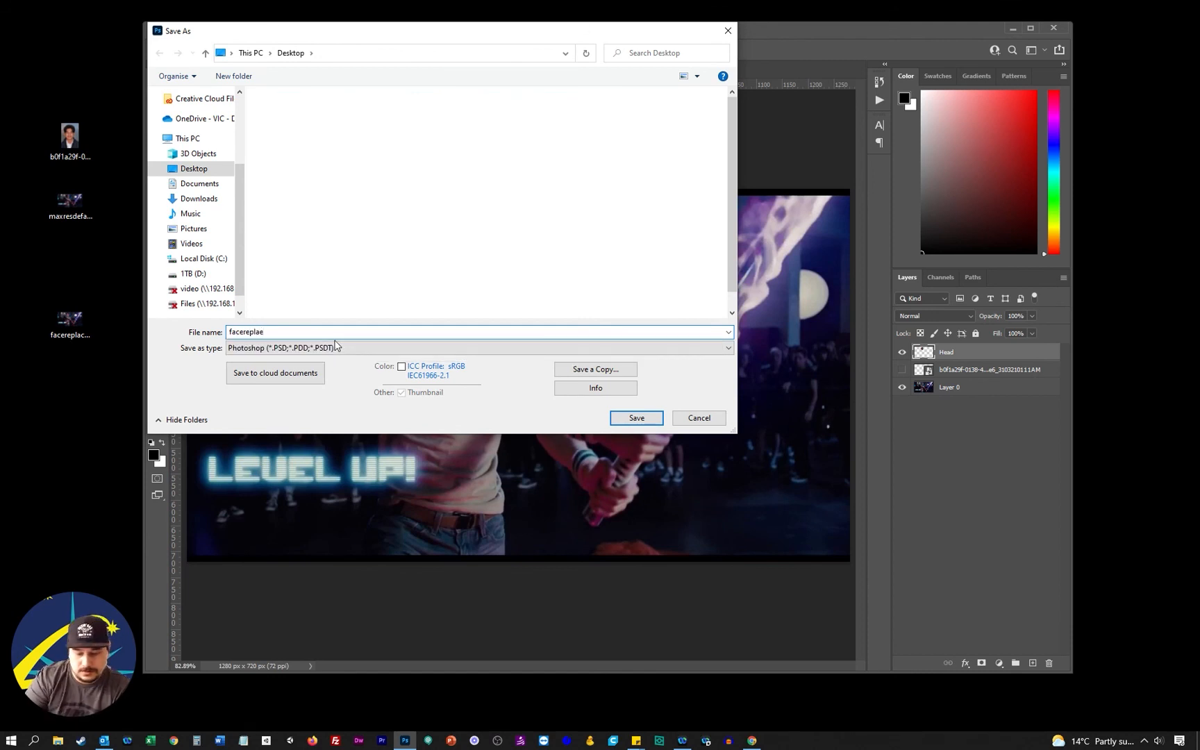
key("BackSpace")
type("ce")
left_click(637, 418)
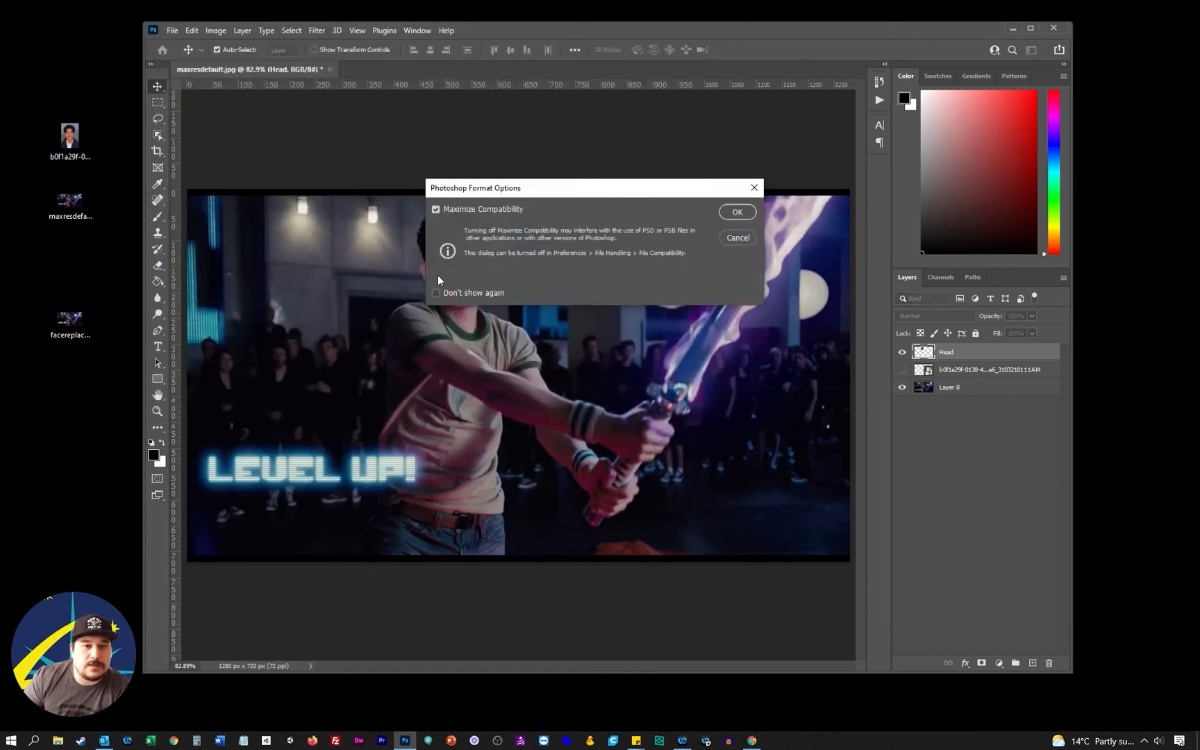
left_click(739, 214)
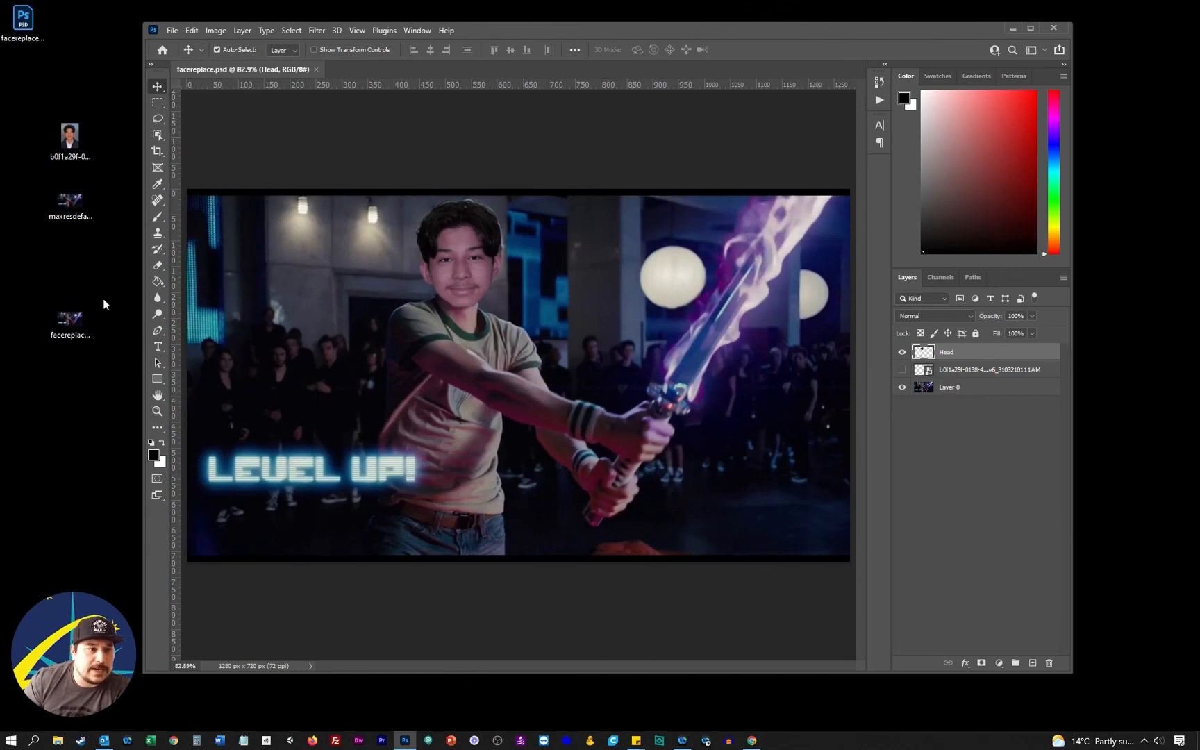
Inspect the exported facereplace.jpg from the Desktop in Photos and as a Photoshop document, closing it after each view
double_click(91, 318)
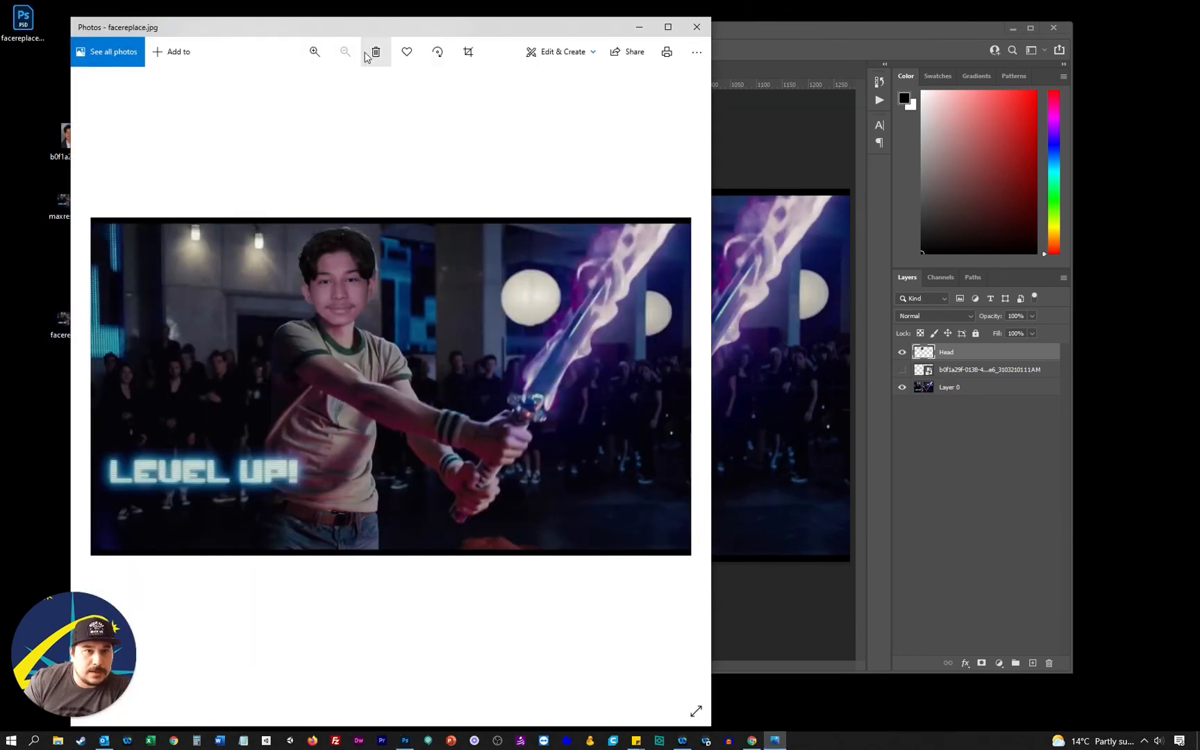
left_click_drag(371, 26, 573, 43)
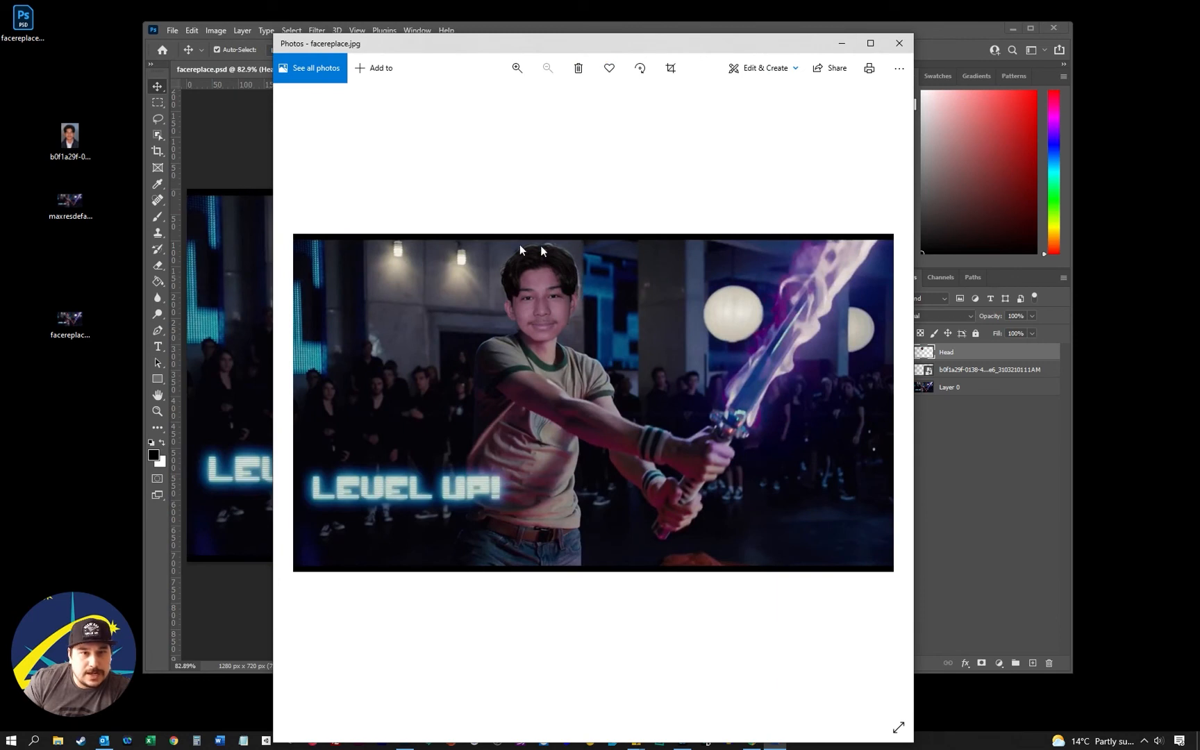
left_click(899, 43)
left_click_drag(99, 318, 396, 67)
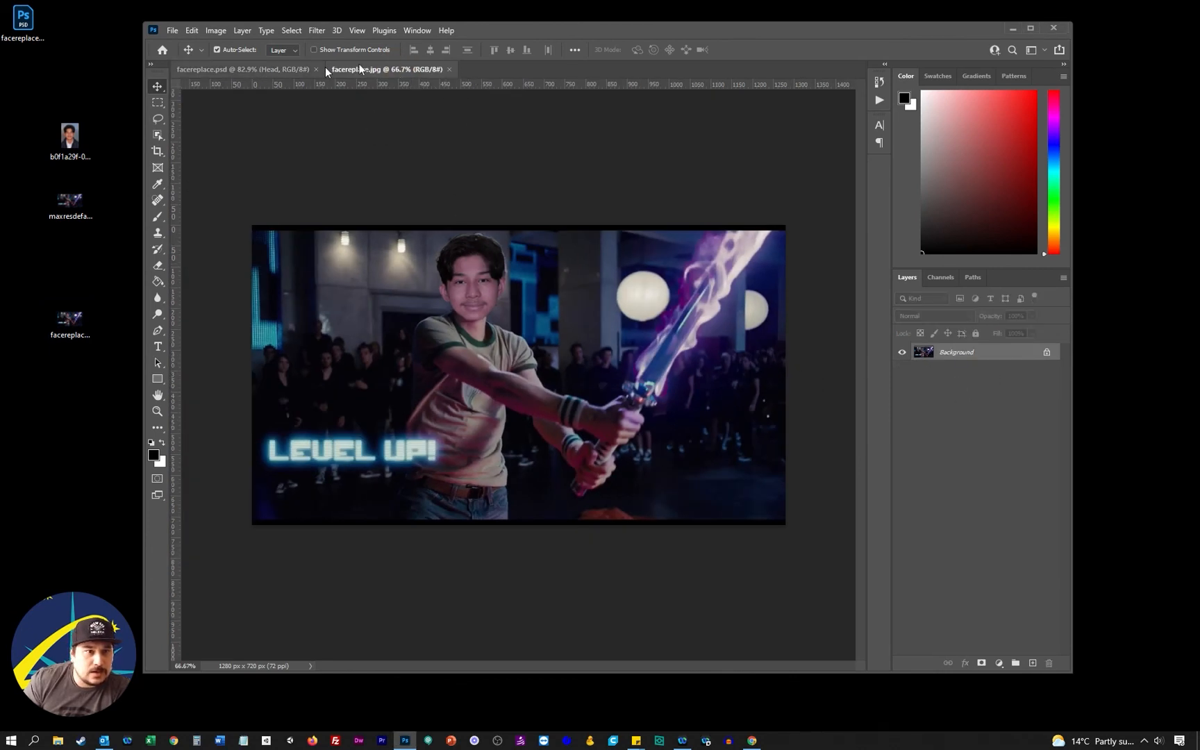
left_click(449, 69)
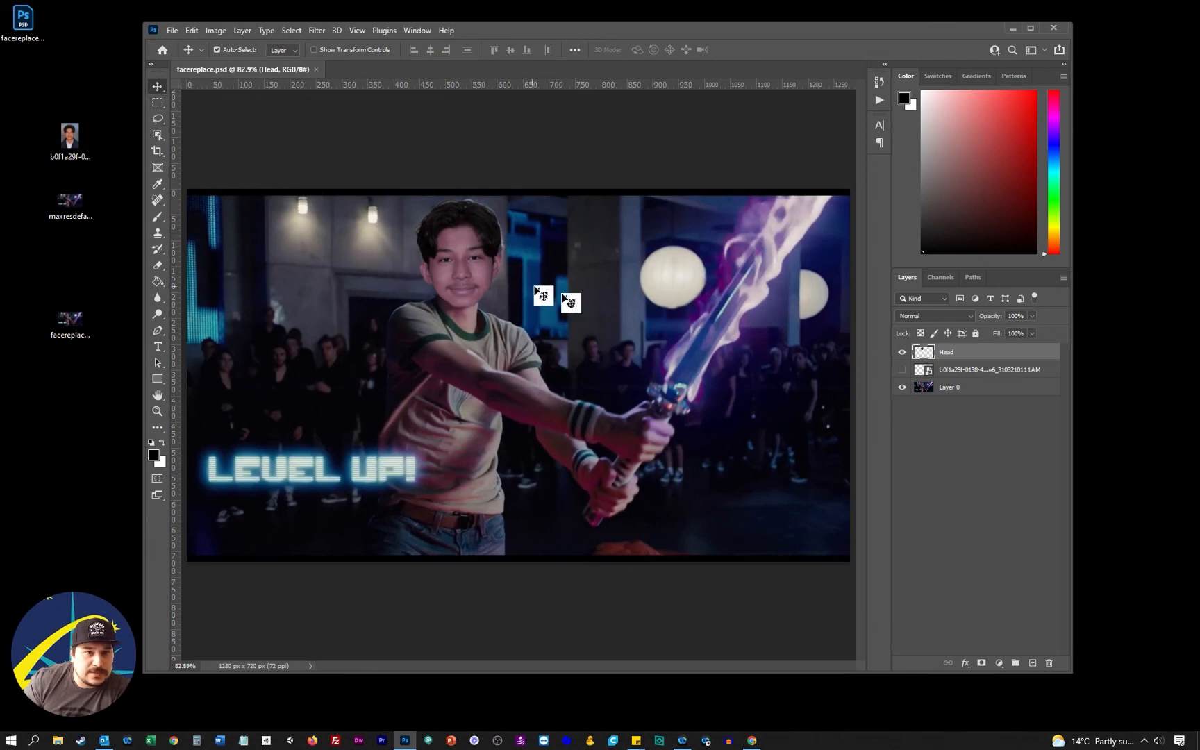
Close facereplace.psd, move its Desktop icon below facereplace.jpg, and reopen the file in Photoshop to review its layers
left_click(316, 70)
left_click_drag(33, 19, 80, 405)
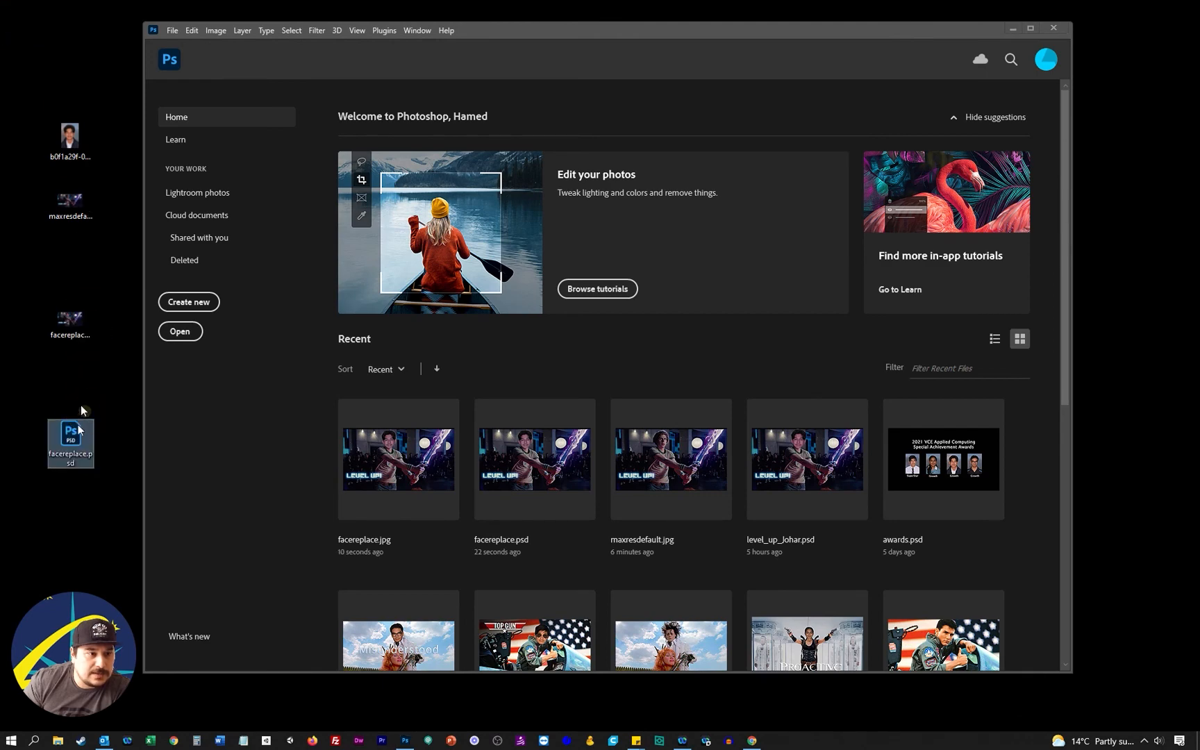
double_click(72, 436)
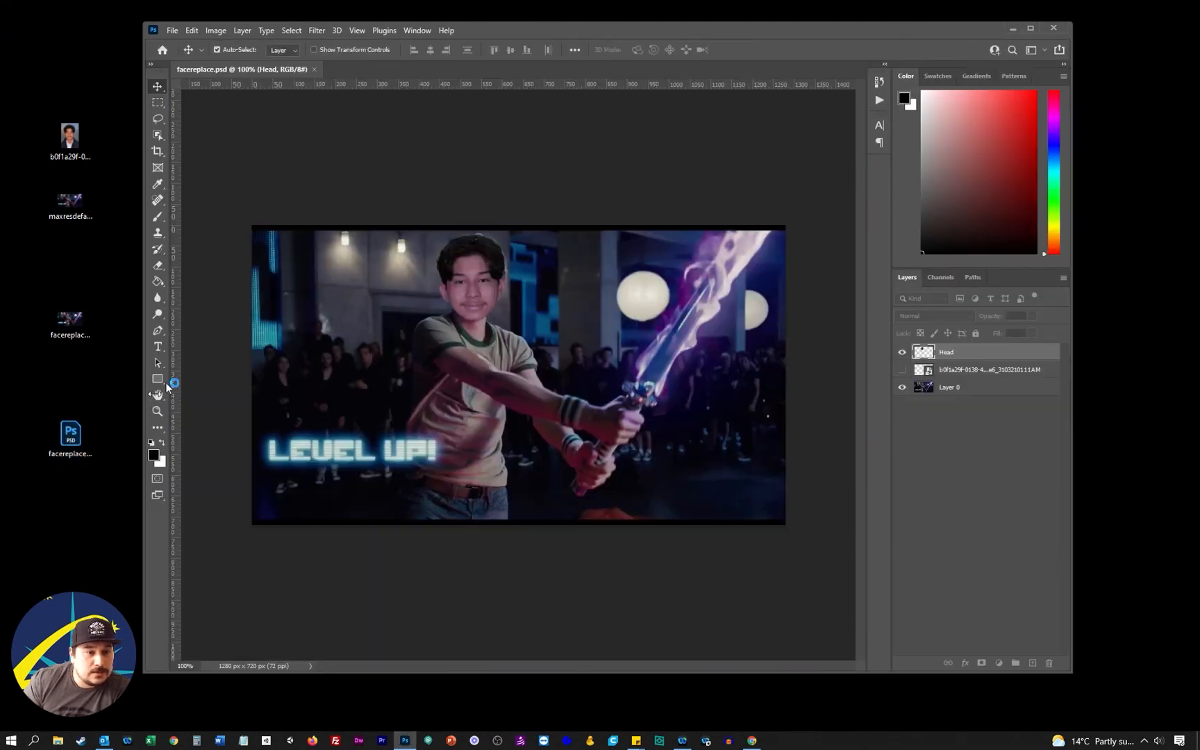
left_click_drag(950, 362, 523, 299)
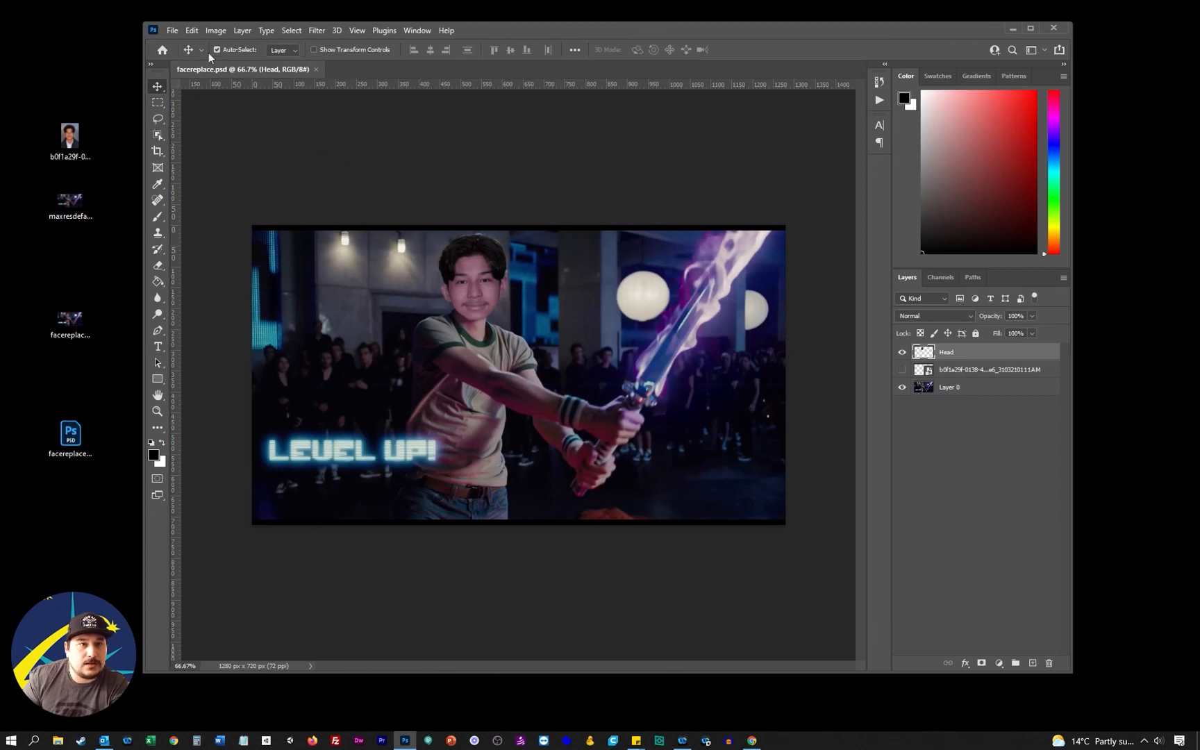
Export the facereplace composite again with Export As in JPG format at Excellent quality and save the file
left_click(172, 30)
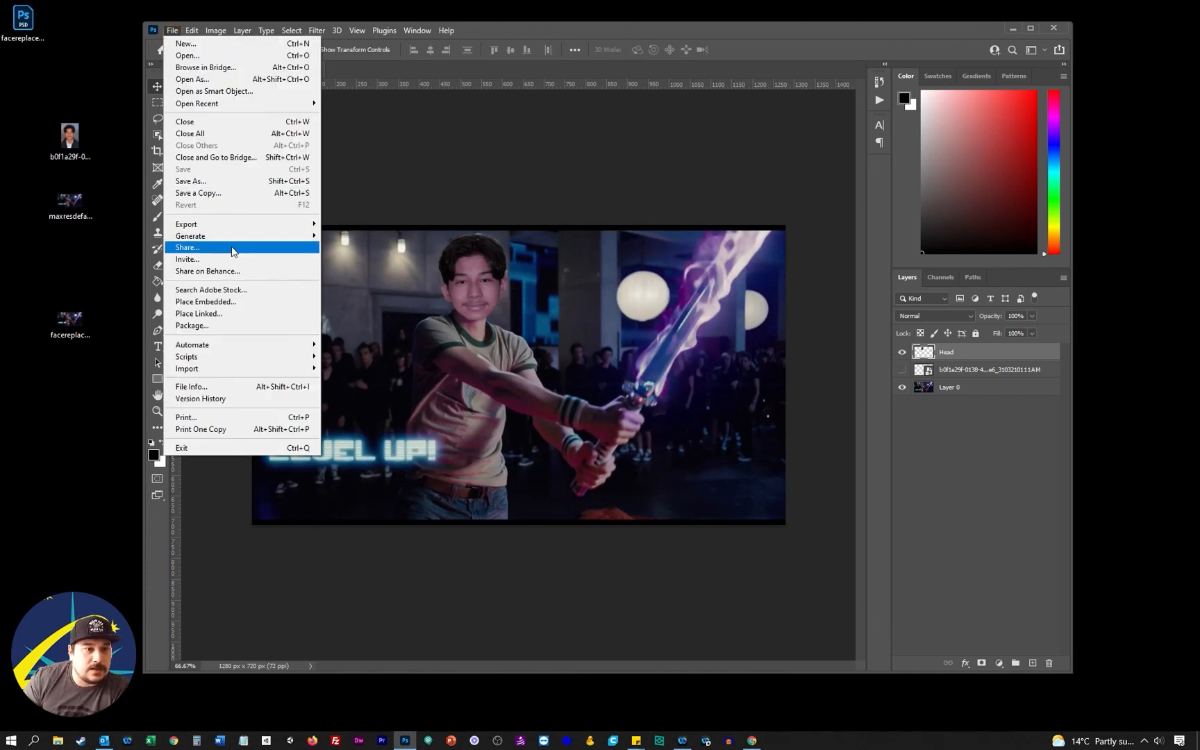
mouse_move(246, 225)
left_click(369, 236)
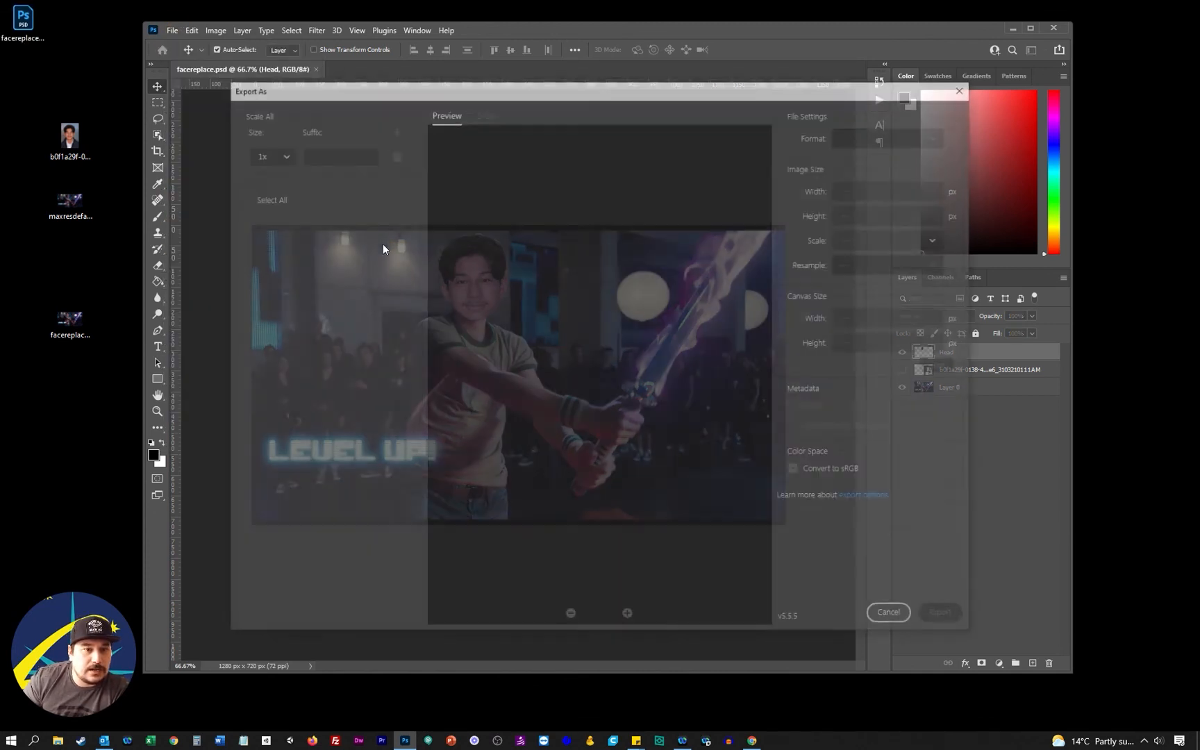
left_click(882, 161)
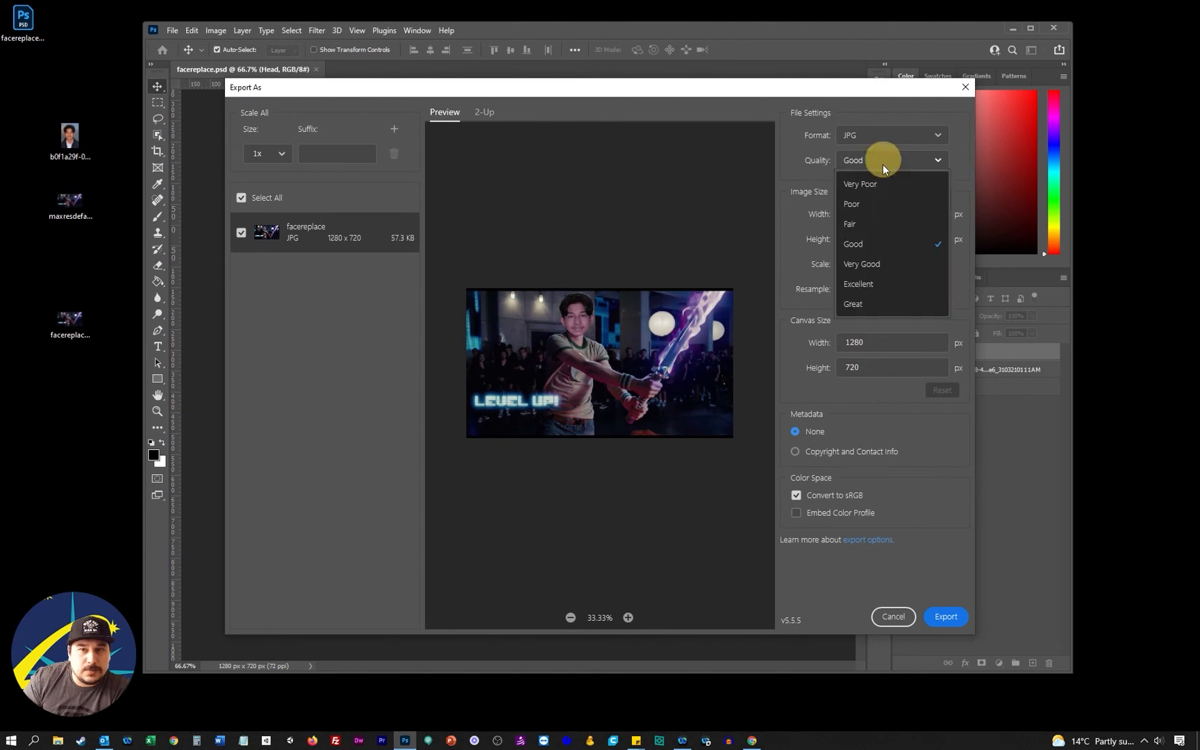
left_click(884, 283)
left_click(946, 617)
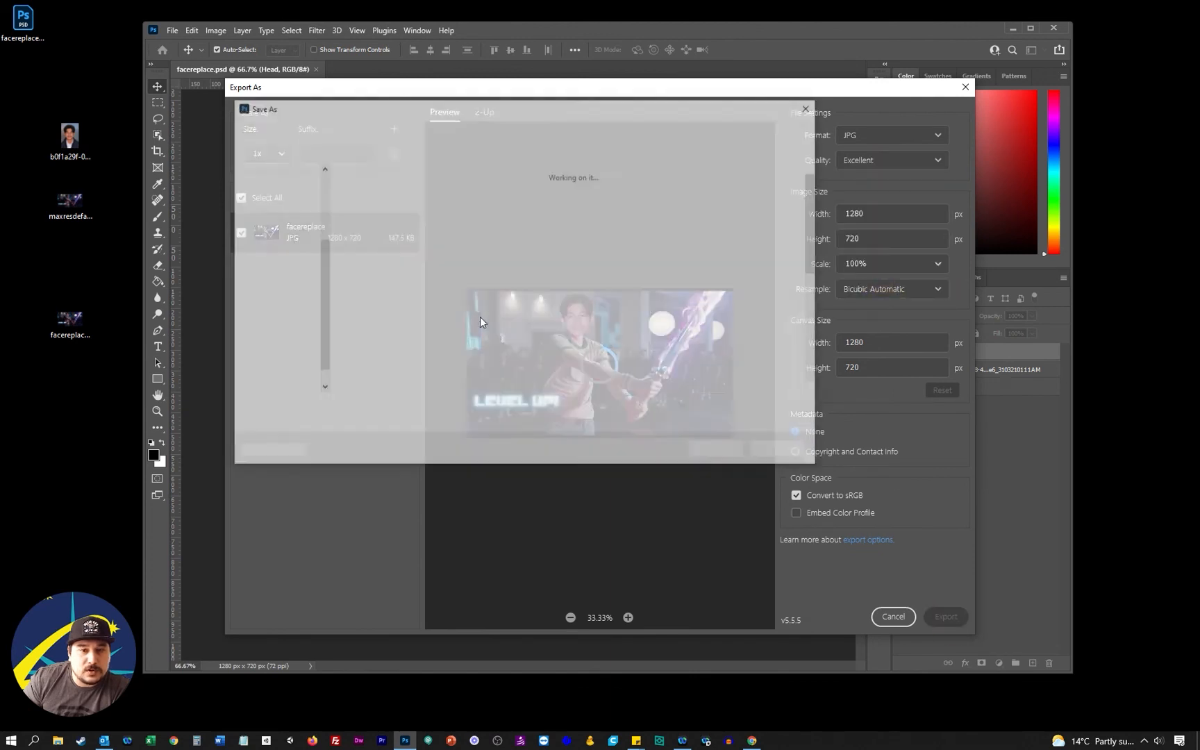
left_click(719, 451)
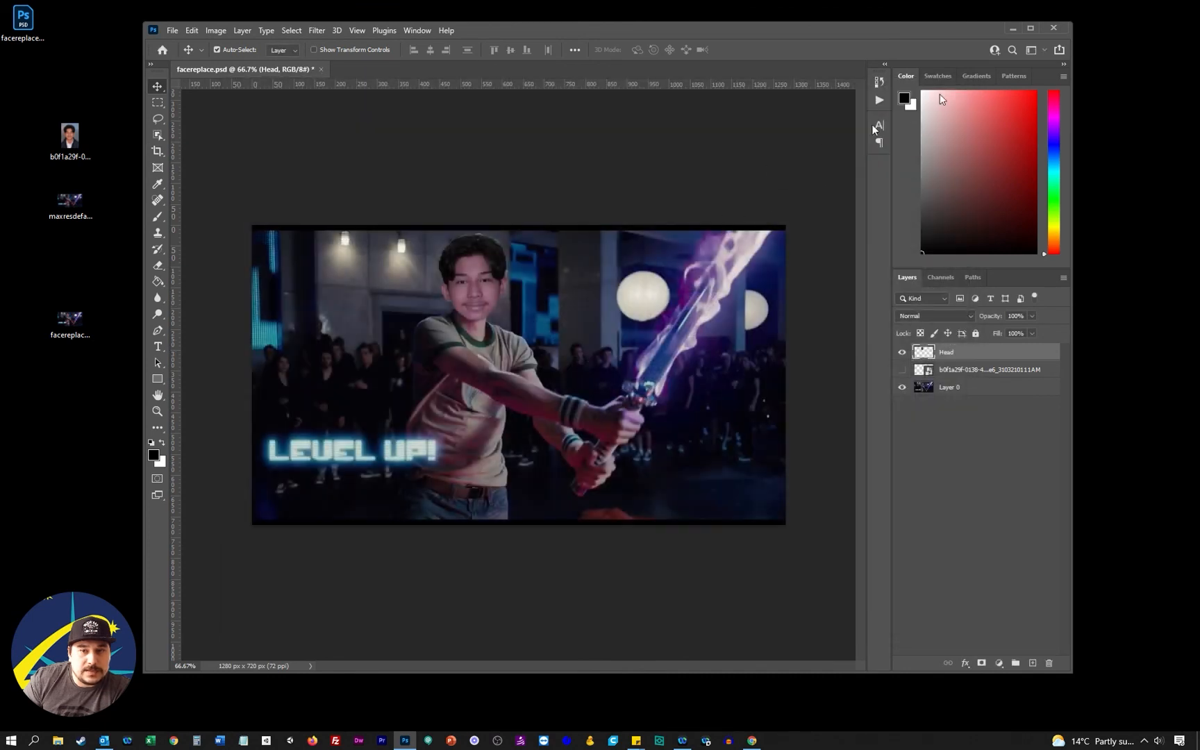
Minimize Photoshop and open facereplace.jpg from the Desktop in Photos to view the final image
left_click(1013, 29)
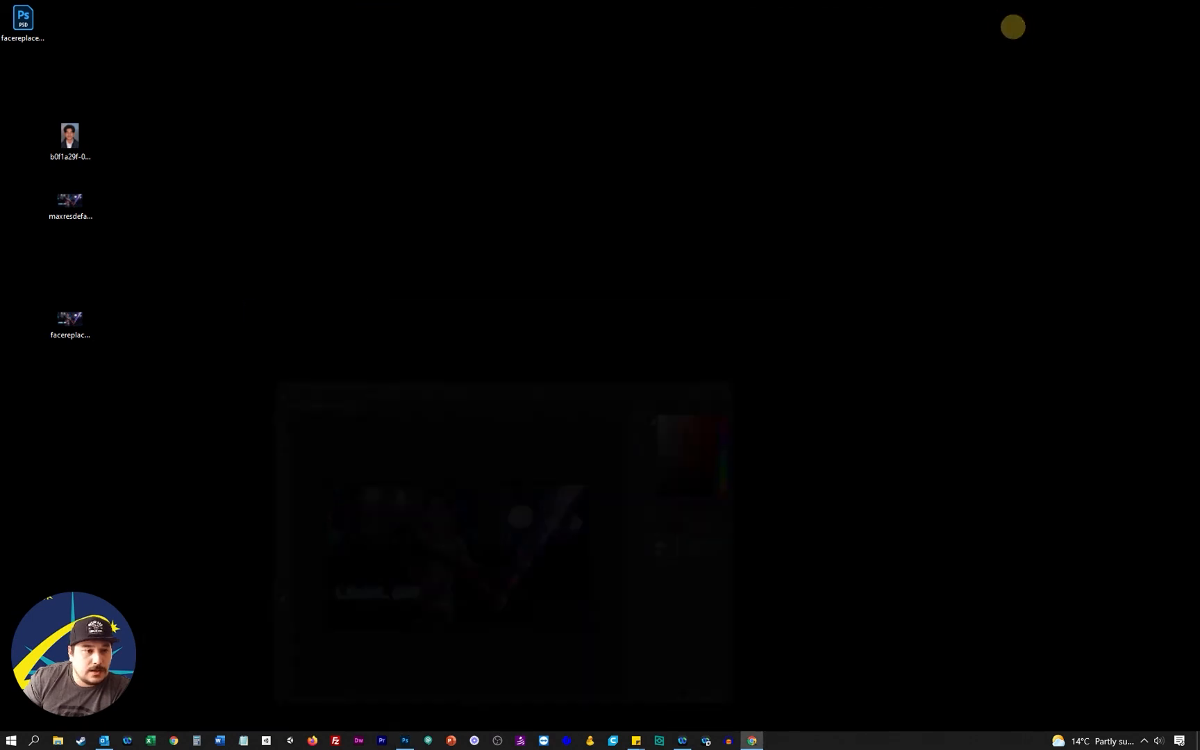
double_click(78, 322)
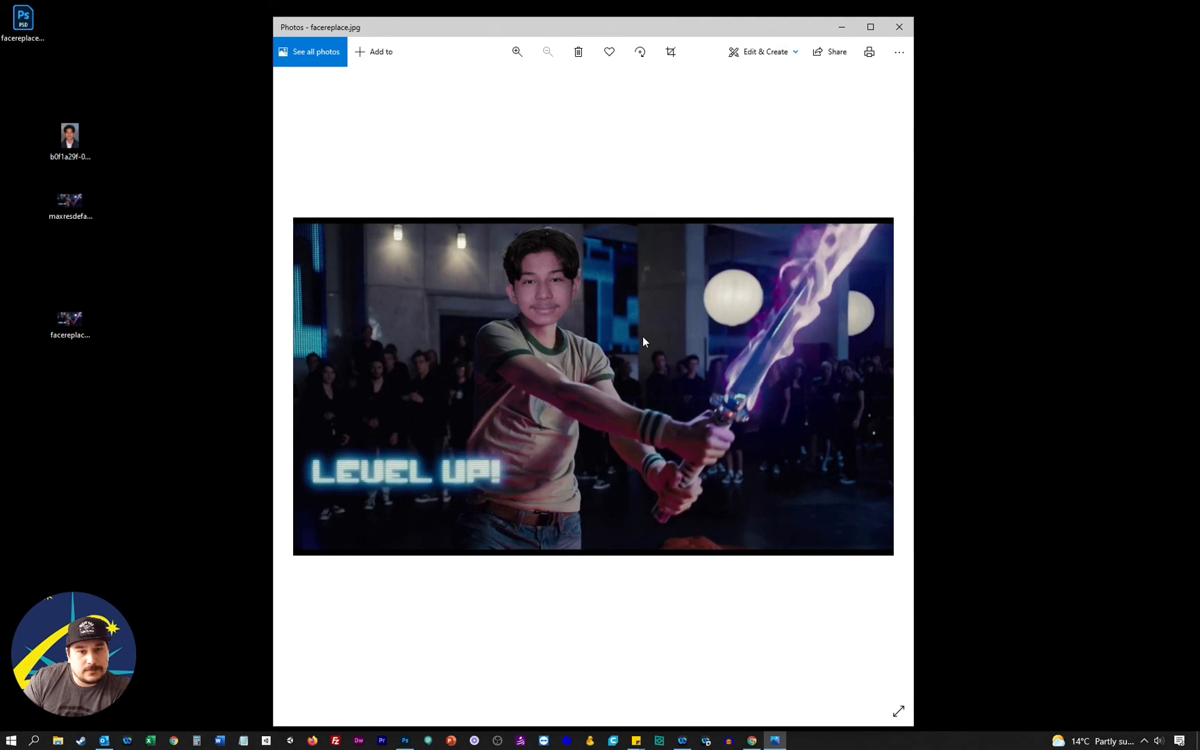